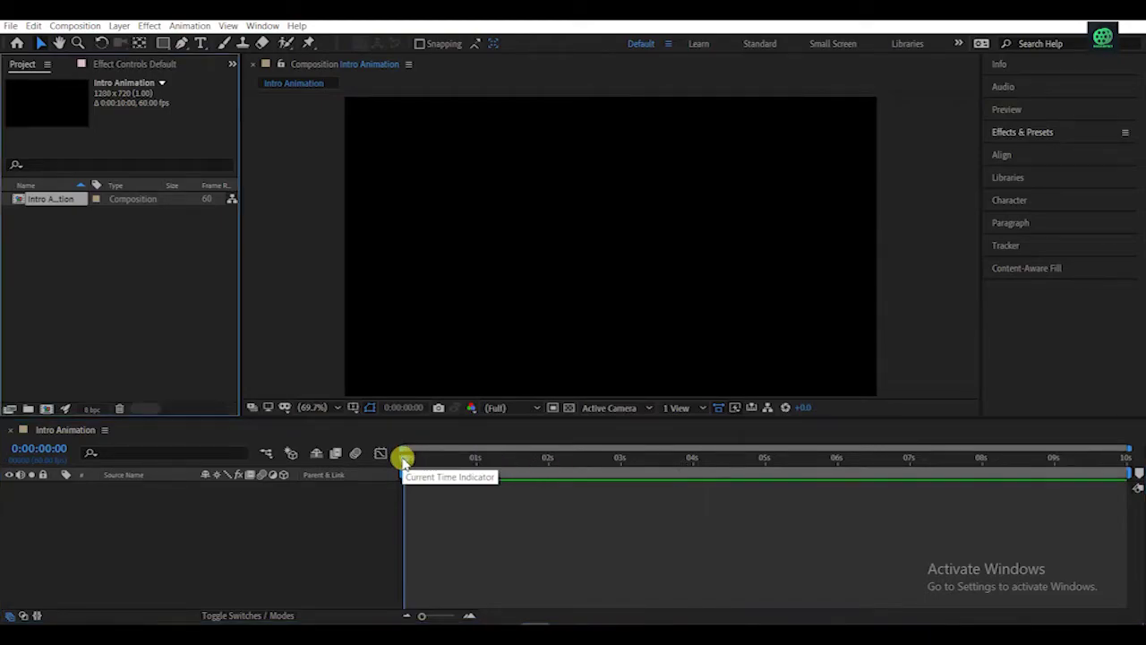
- Add a white 1280 x 720 px solid layer as the background of the Intro Animation composition
left_click(170, 526)
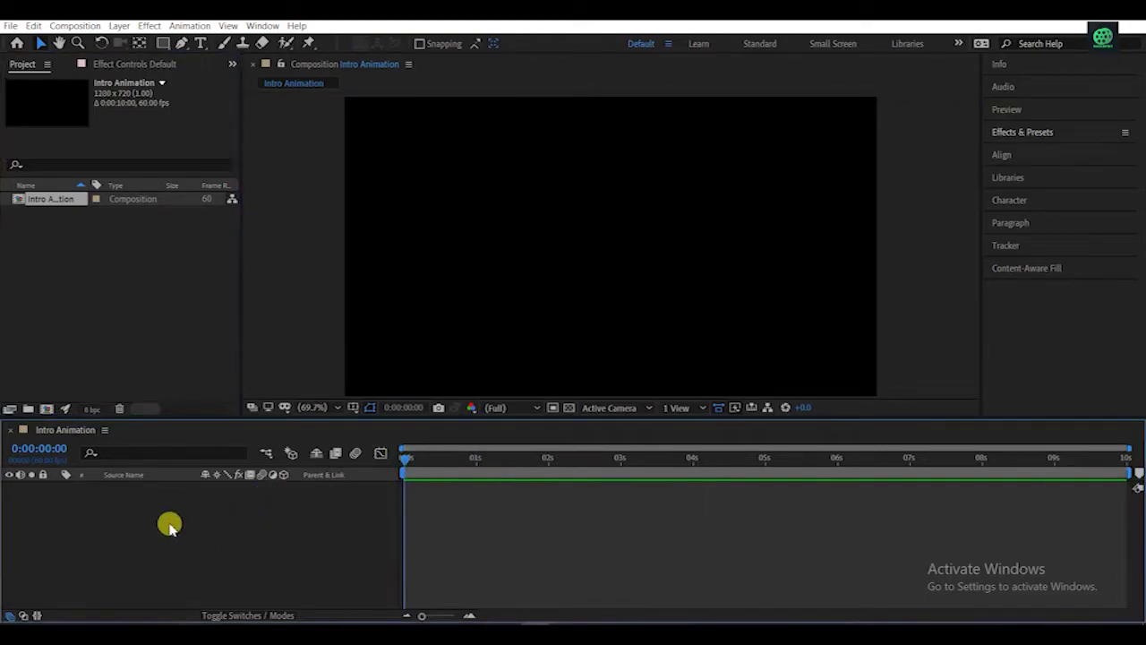
right_click(171, 527)
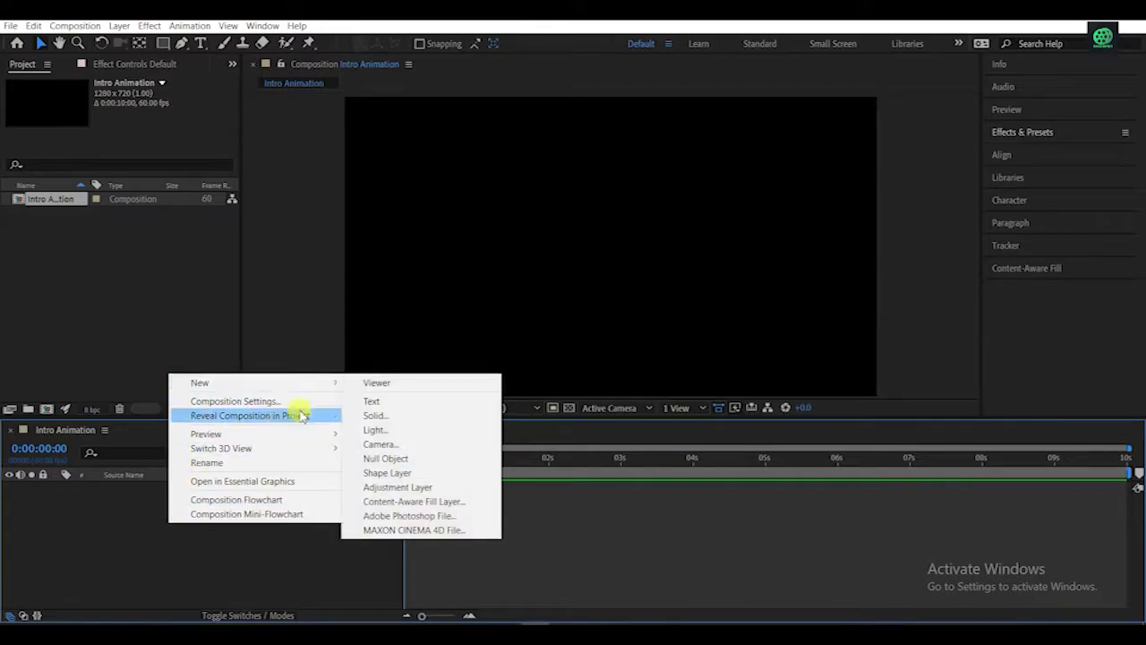
left_click(376, 416)
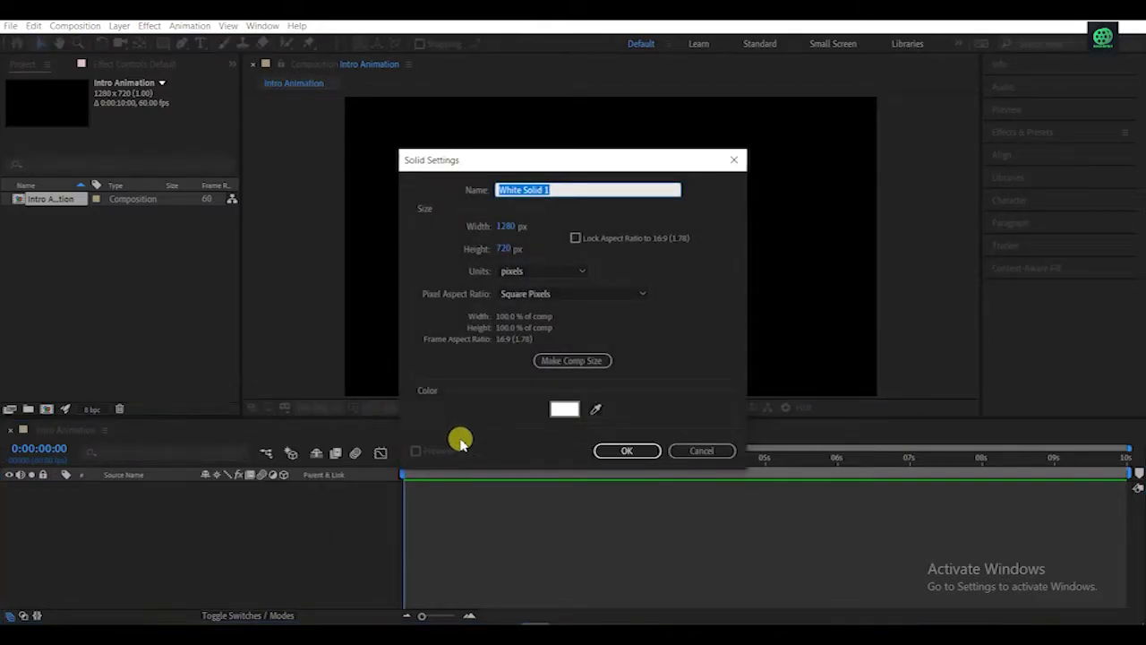
left_click(560, 410)
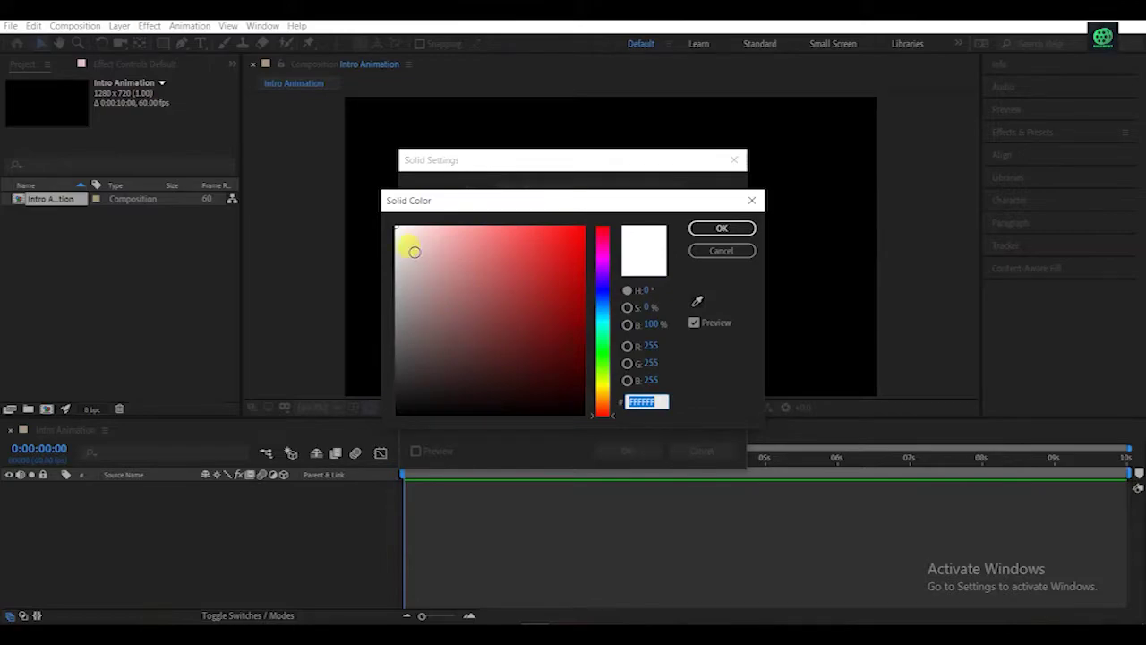
left_click_drag(404, 231, 389, 216)
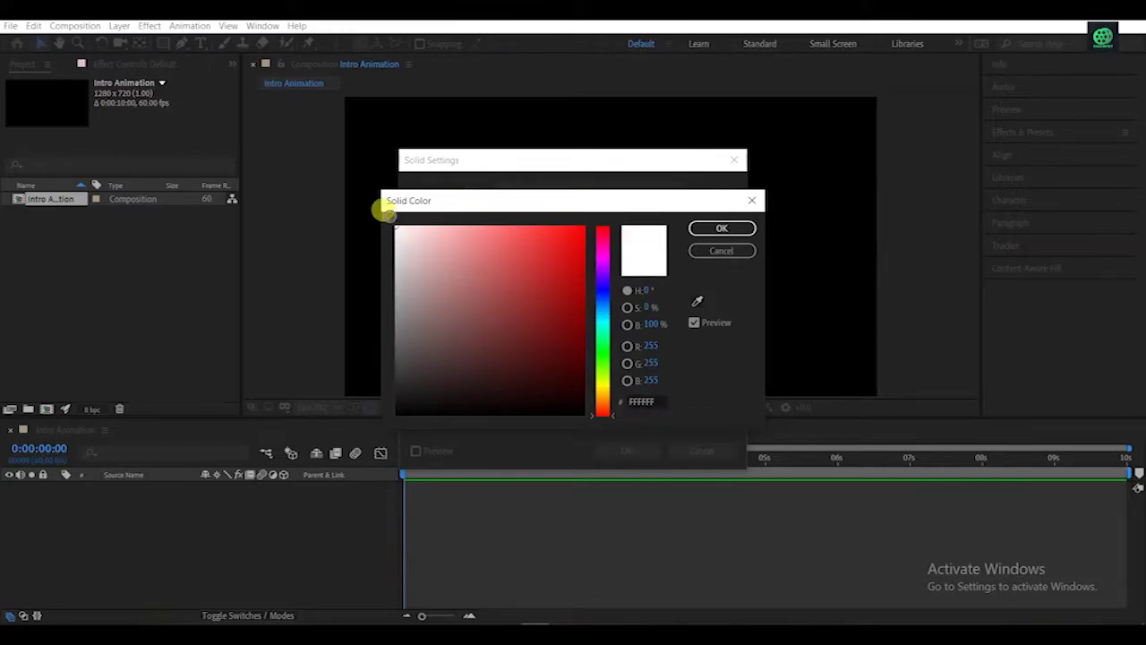
left_click(712, 227)
left_click(648, 450)
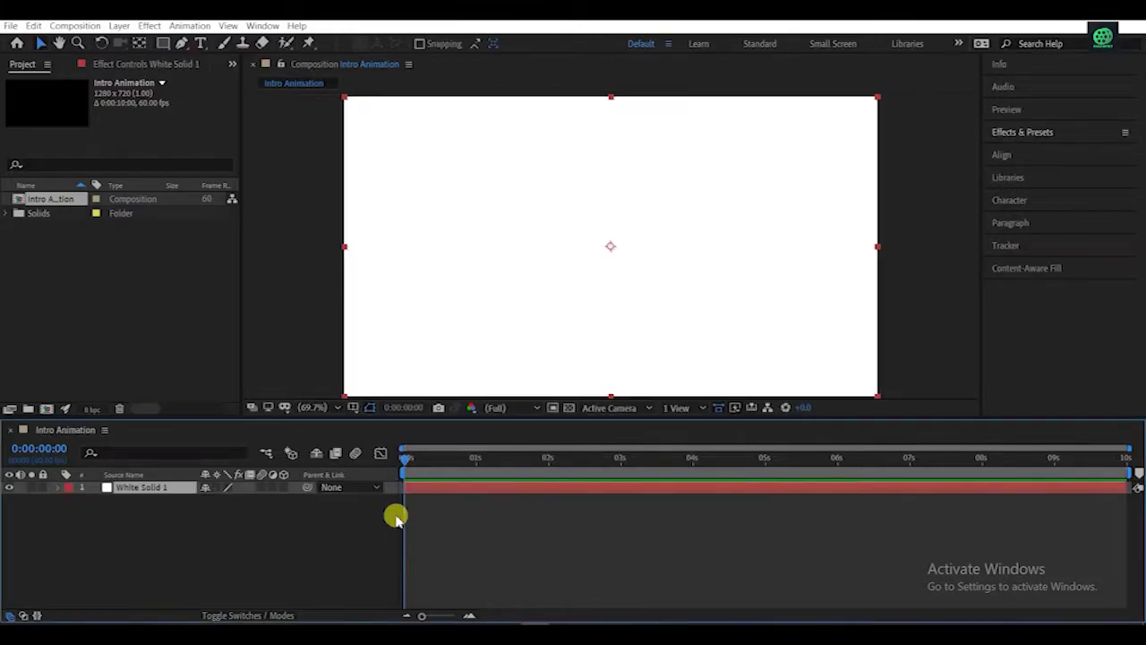
left_click(206, 579)
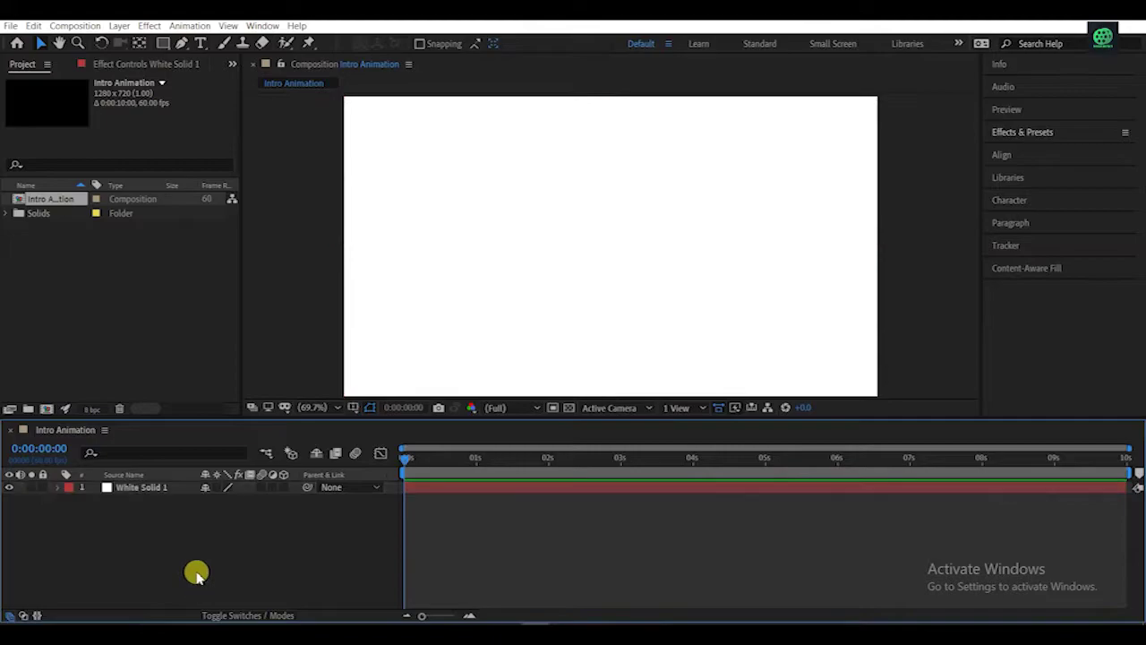
- Create a paragraph text box across the middle of the composition with the text "Focus Effect"
left_click(199, 45)
left_click_drag(436, 218, 792, 274)
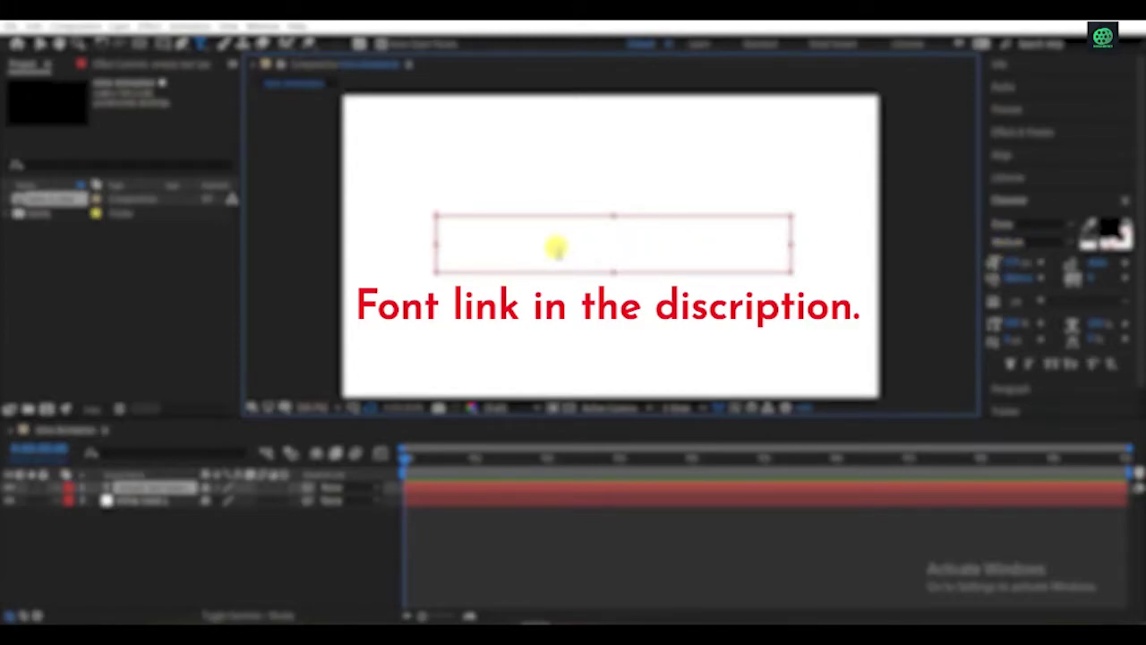
type("Foc")
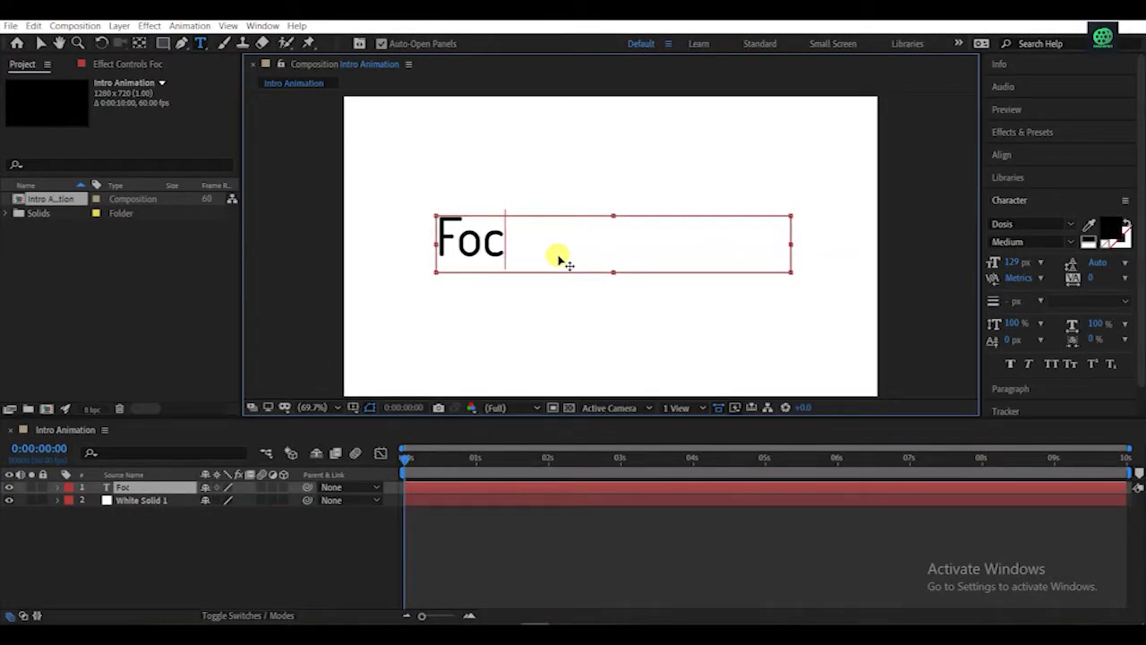
type("us Effect")
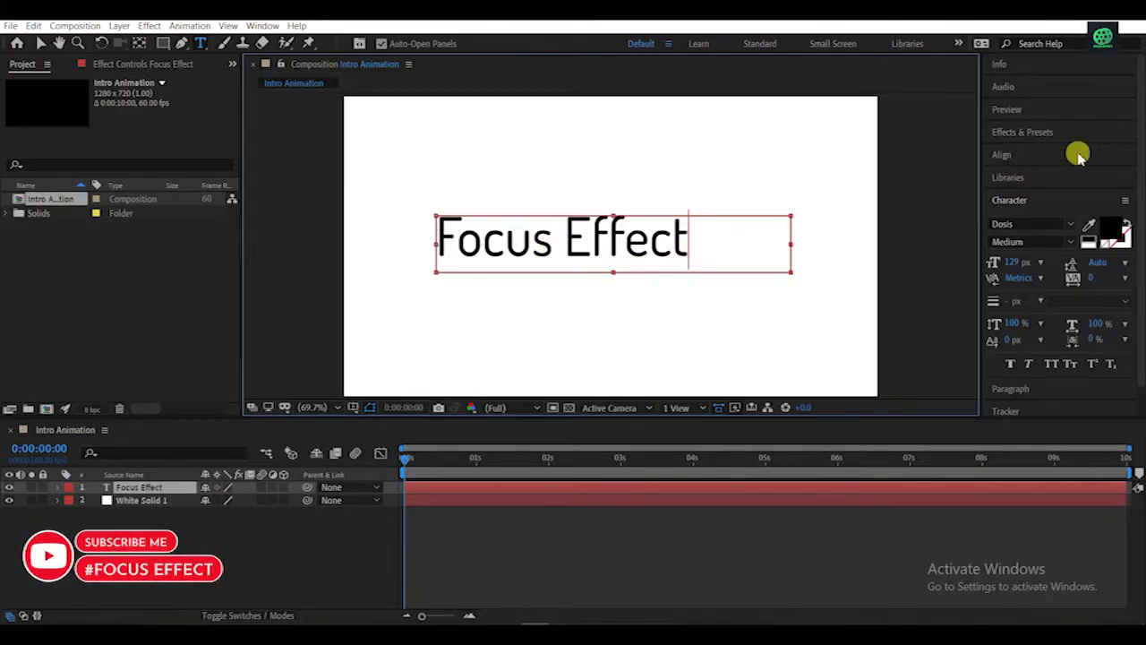
- Center the Focus Effect text horizontally and vertically in the composition, and show its character settings
left_click(1043, 155)
left_click(1052, 193)
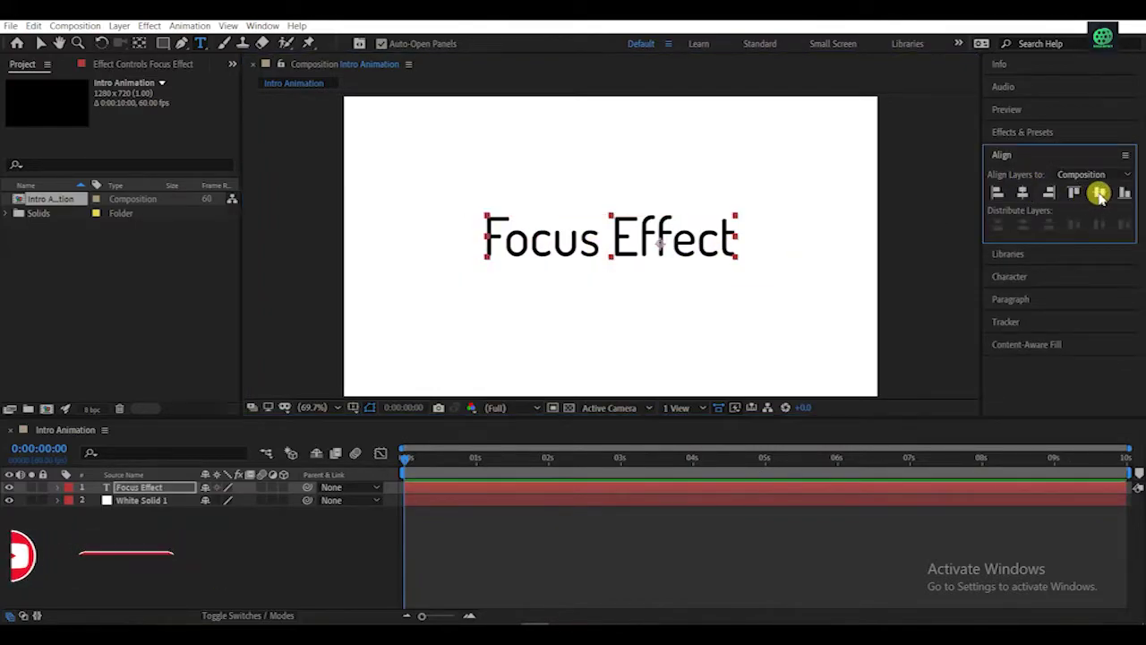
left_click(1100, 192)
left_click(1044, 278)
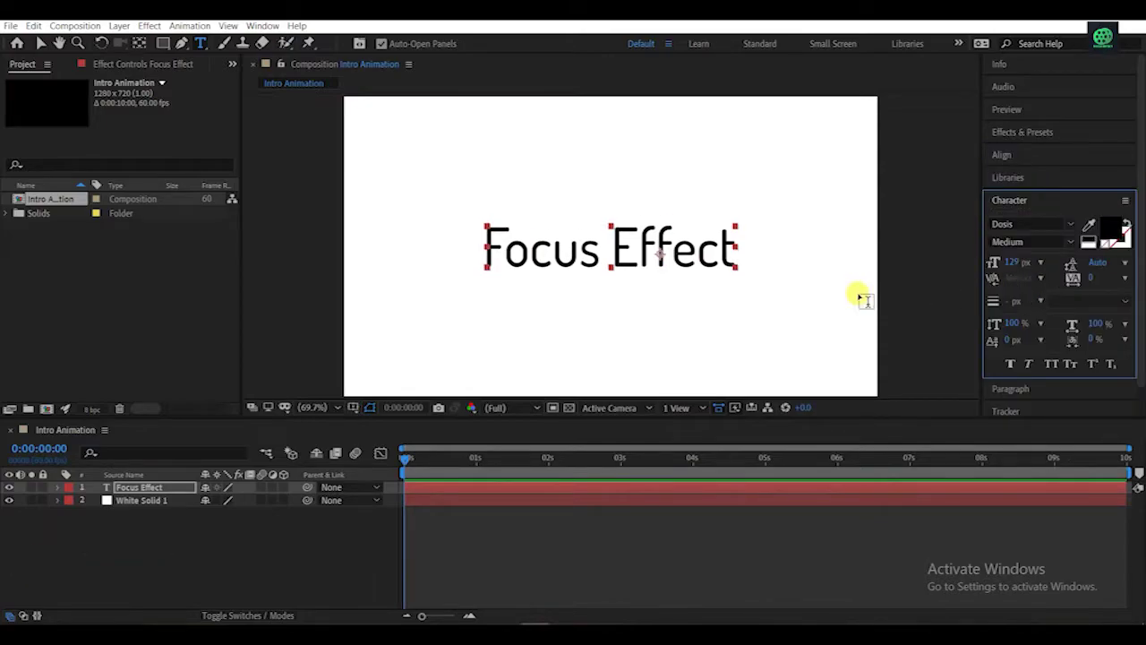
- Find the 4-Color Gradient effect and apply it to the Focus Effect text layer
left_click(176, 492)
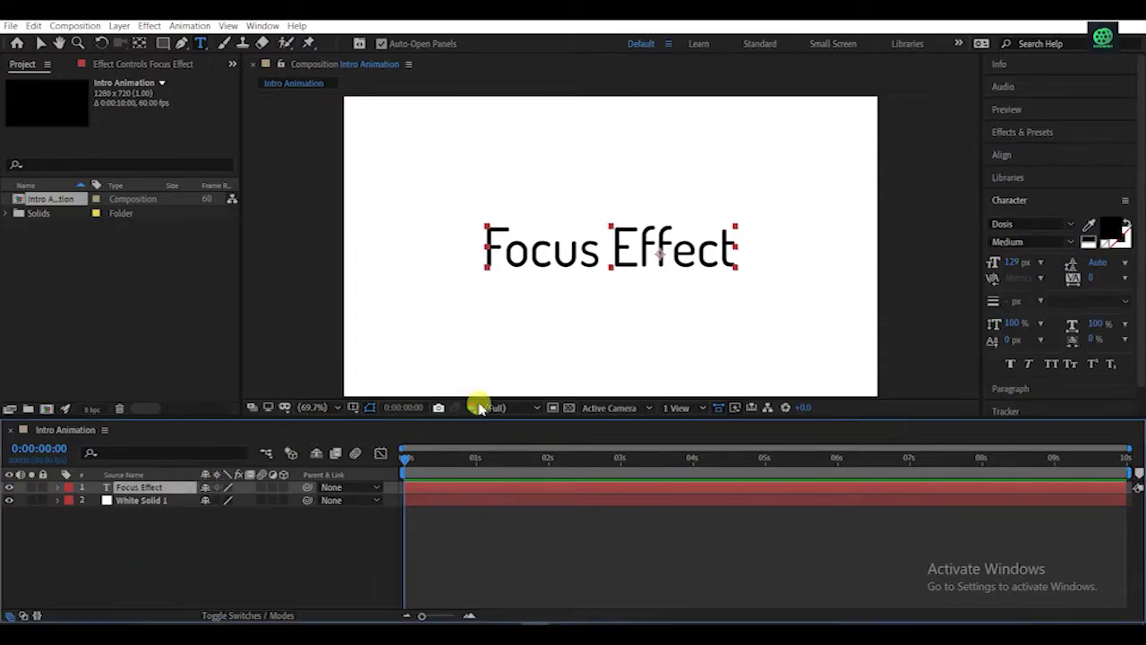
left_click(1009, 134)
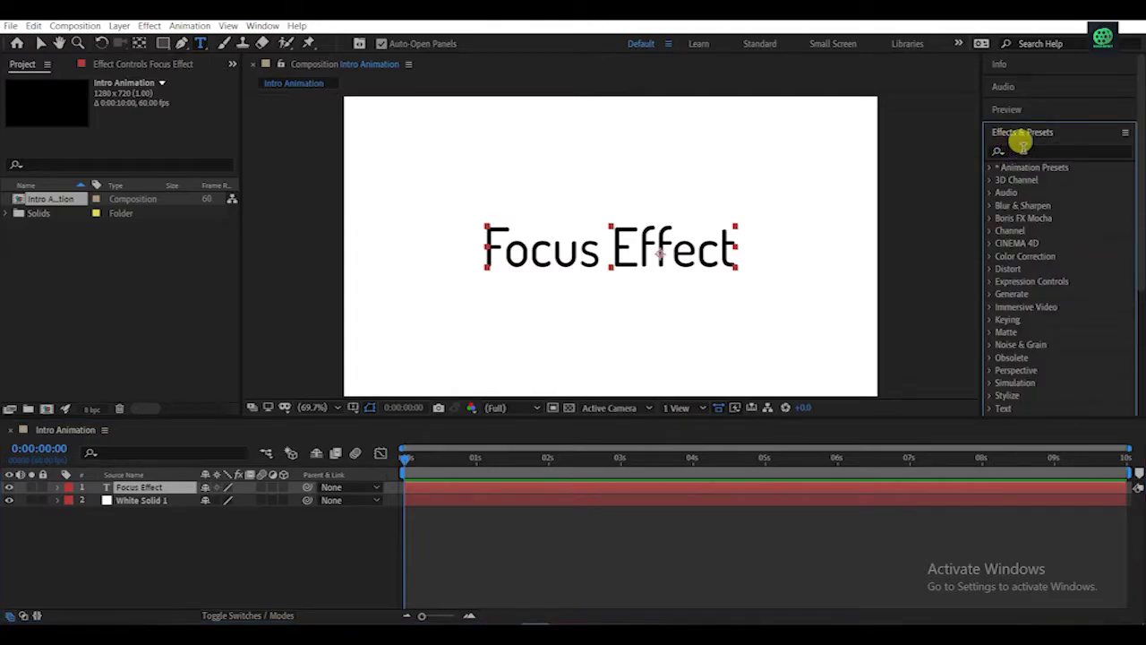
left_click(1025, 151)
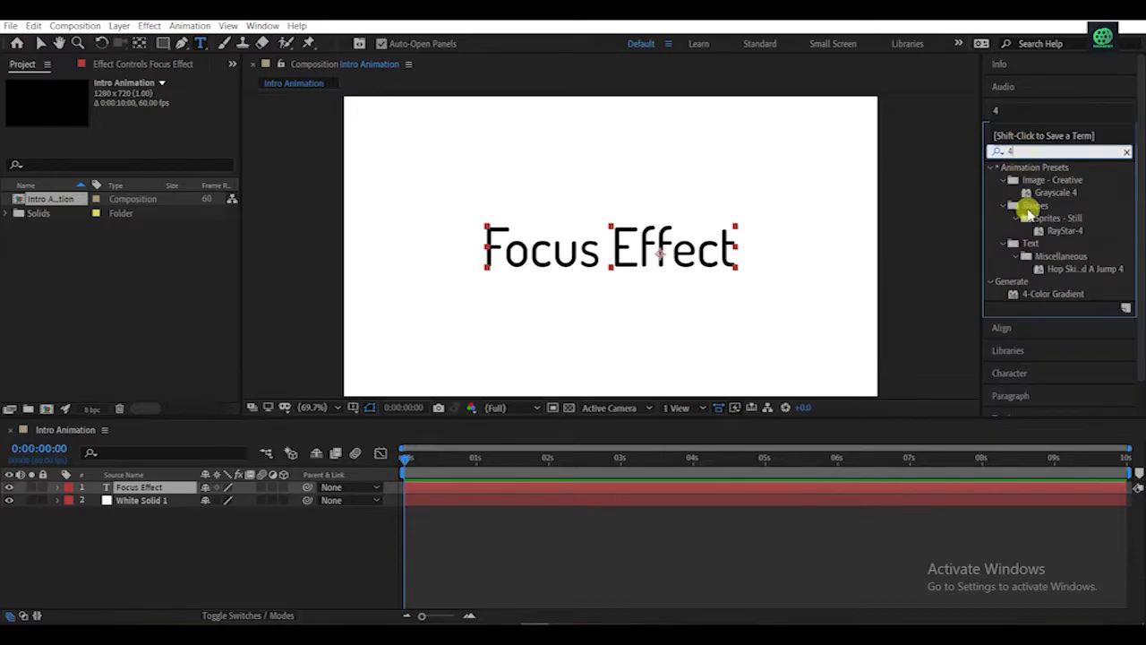
left_click_drag(1066, 296, 693, 259)
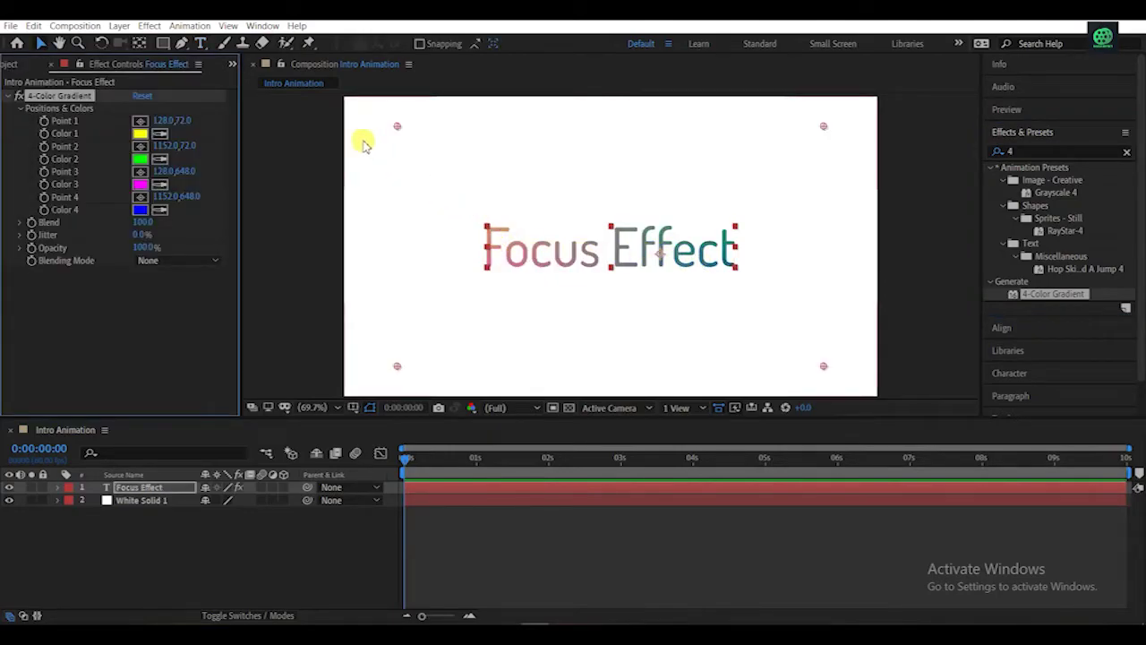
- Set the gradient's Color 1 to blue and place Point 1 above the word Focus, at about 480, 280
left_click(141, 134)
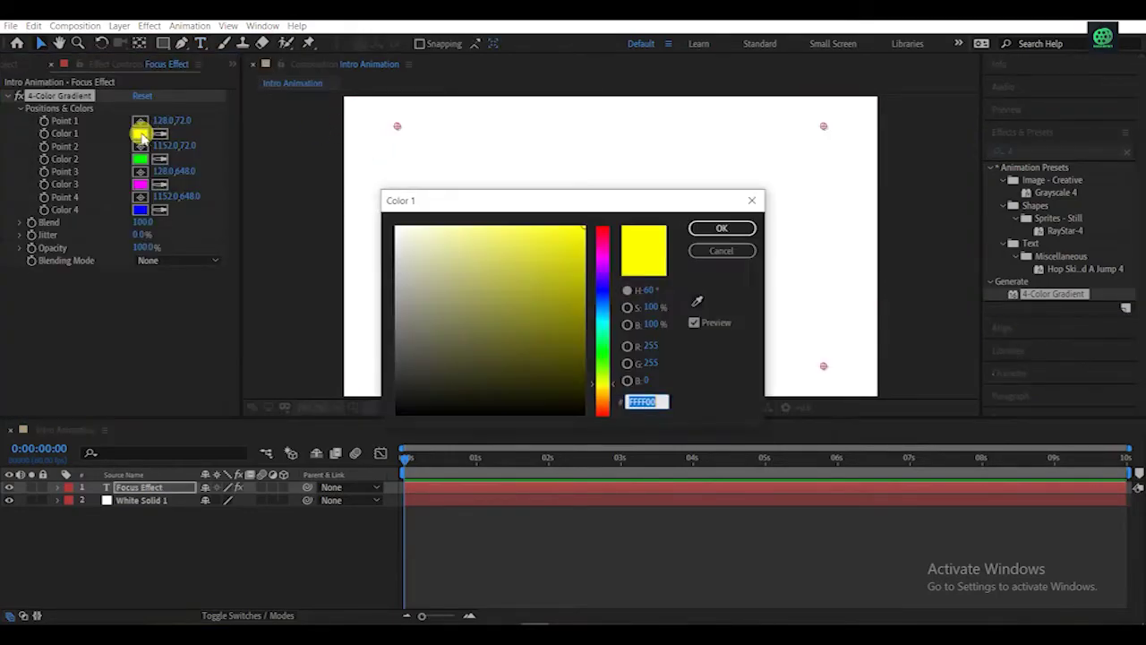
left_click(602, 287)
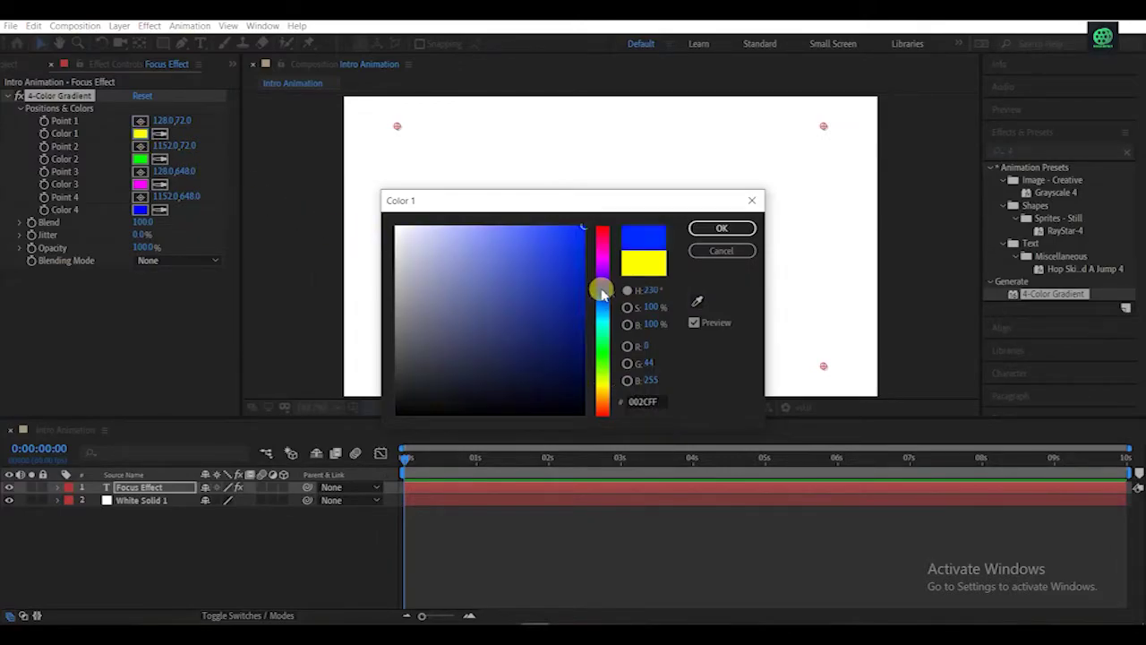
left_click(698, 228)
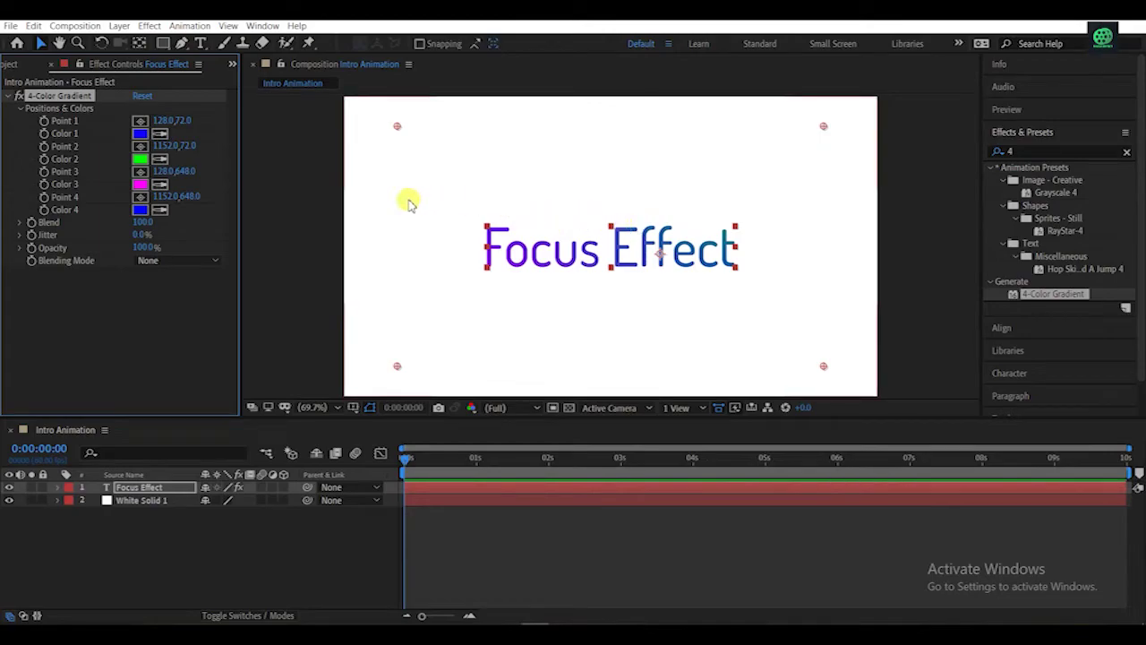
left_click(143, 120)
left_click(541, 212)
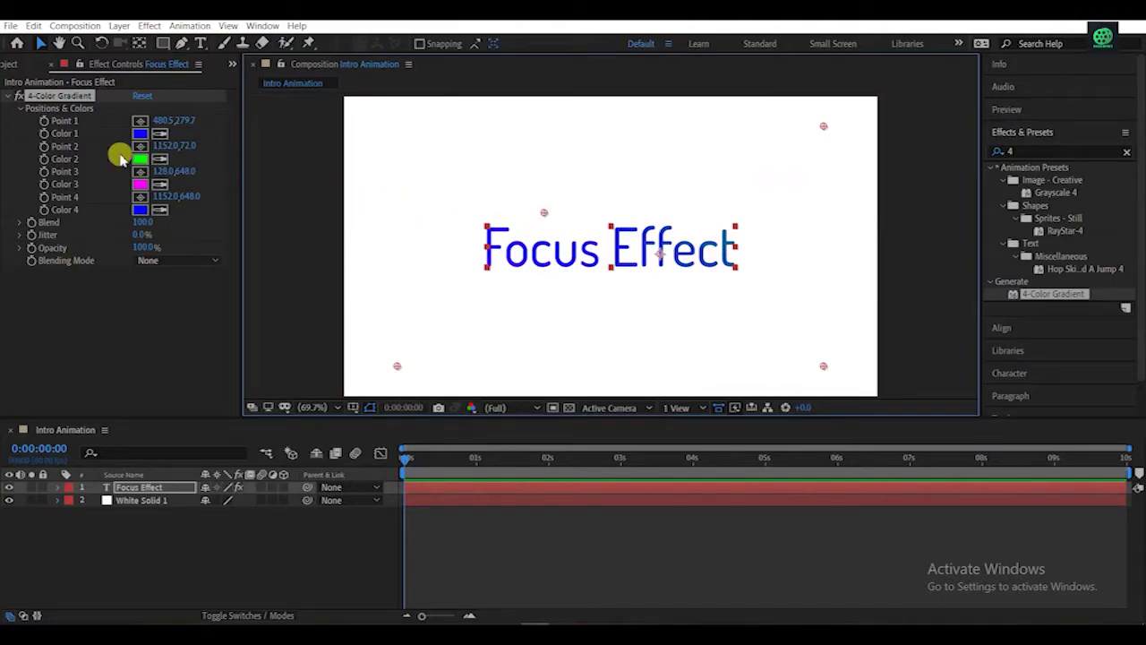
- Hide the white solid layer and set the gradient's Color 2 to light blue (00A9FF)
scroll(627, 244, "up", 3)
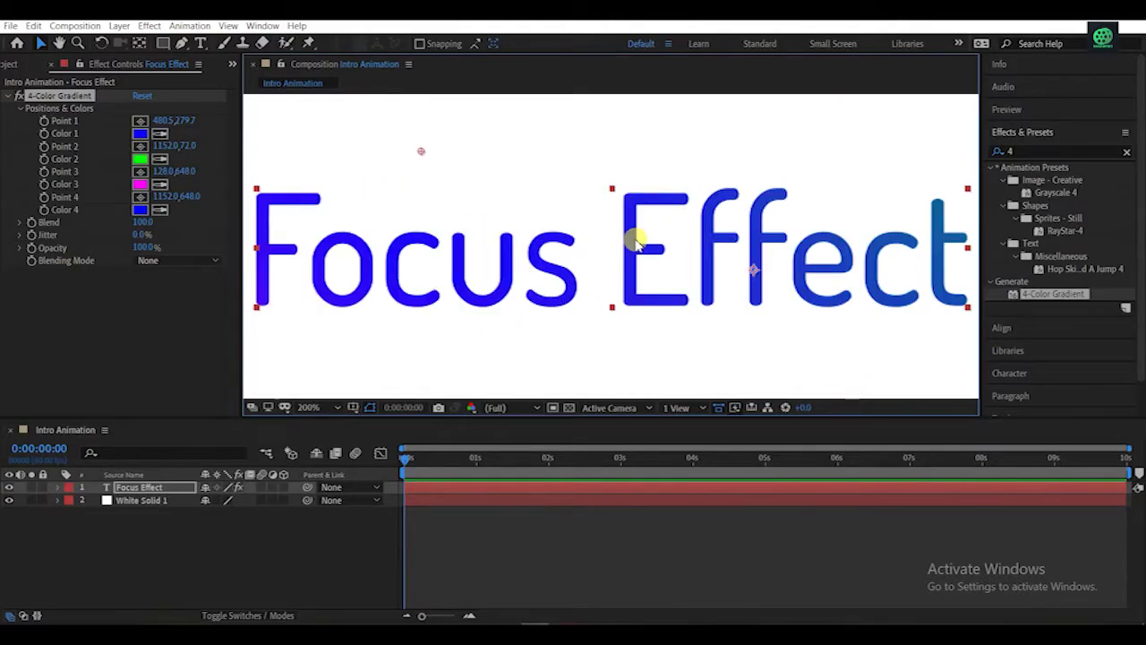
left_click(9, 500)
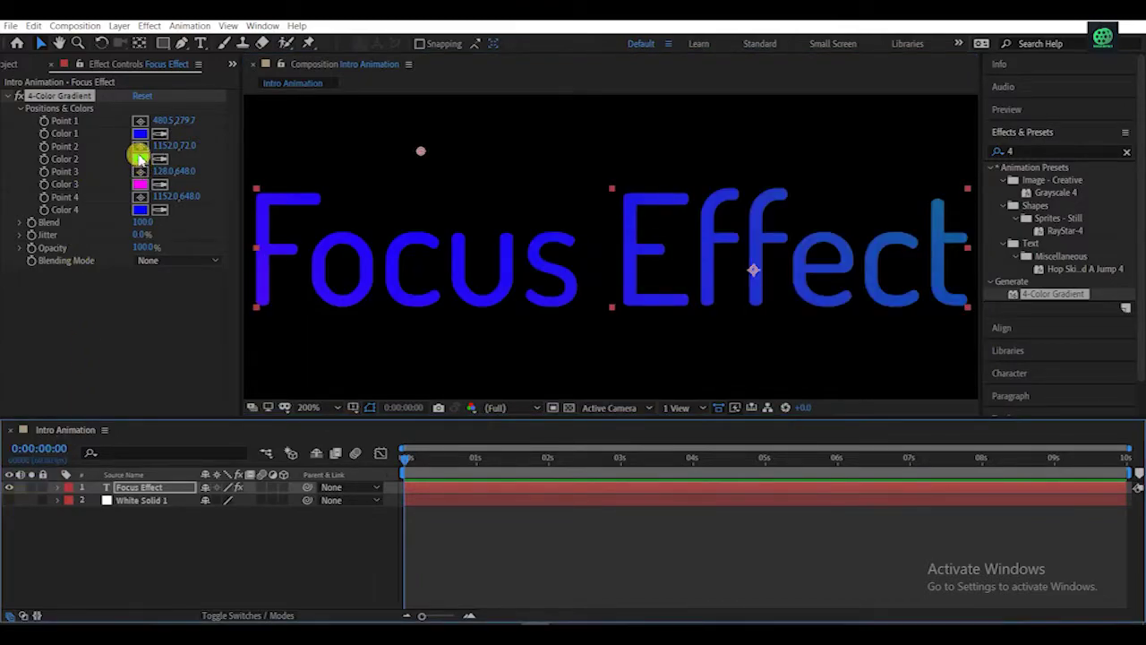
left_click(141, 158)
left_click(598, 307)
left_click_drag(597, 307, 598, 313)
left_click(699, 227)
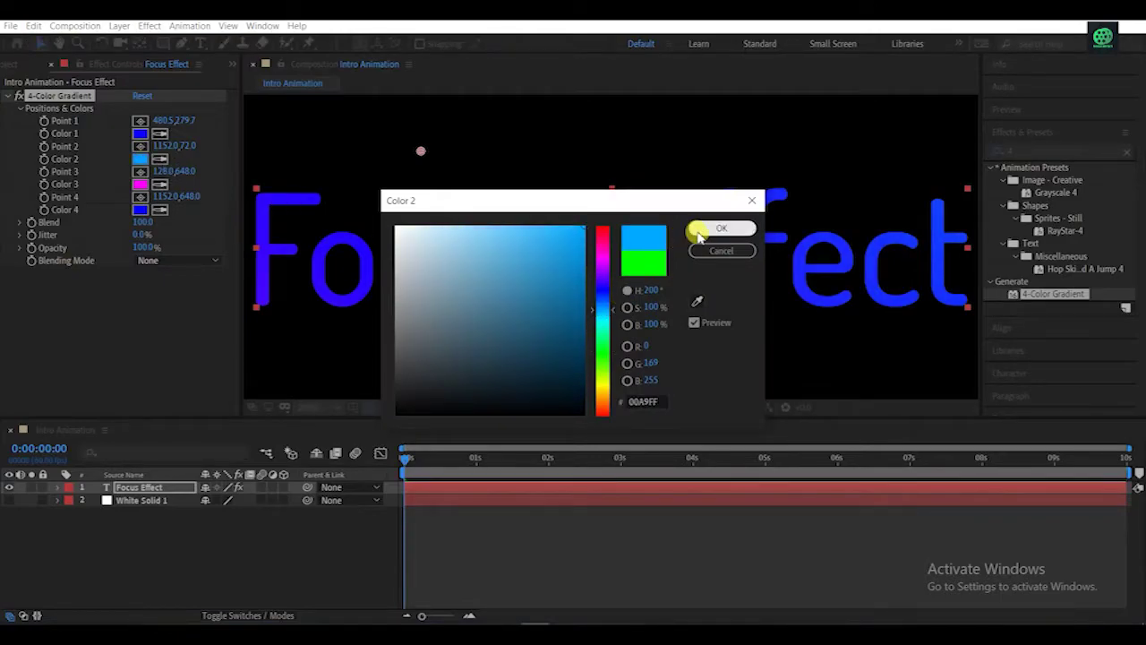
- Place gradient Point 2 just above the E of Effect, at about 686, 305
left_click(140, 146)
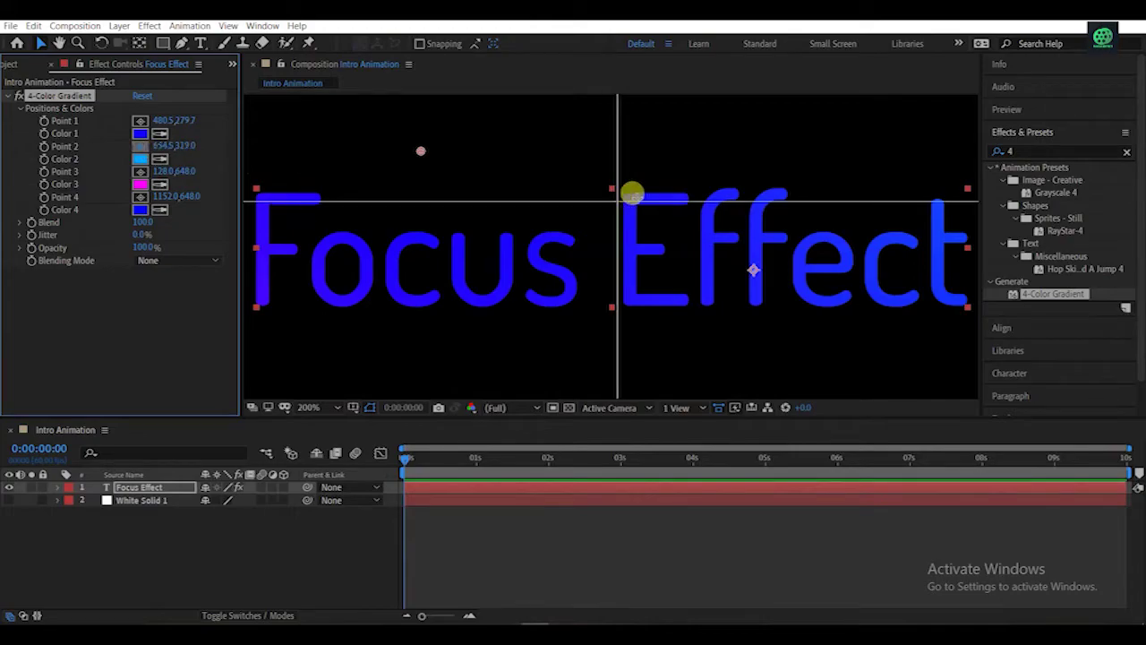
left_click(667, 183)
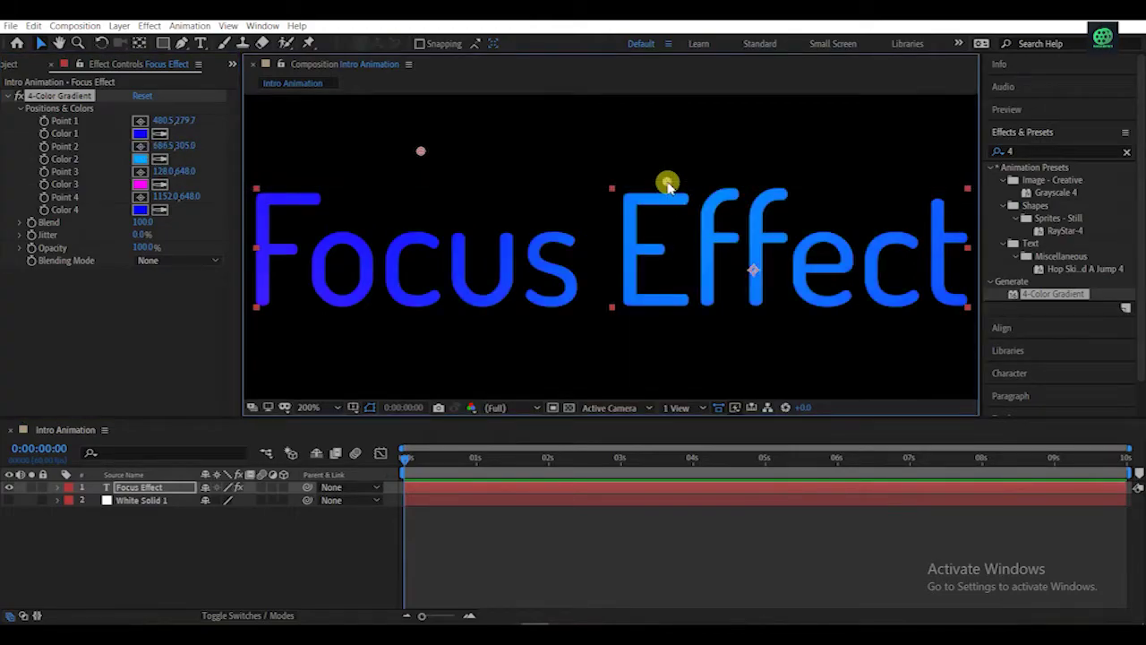
key("comma")
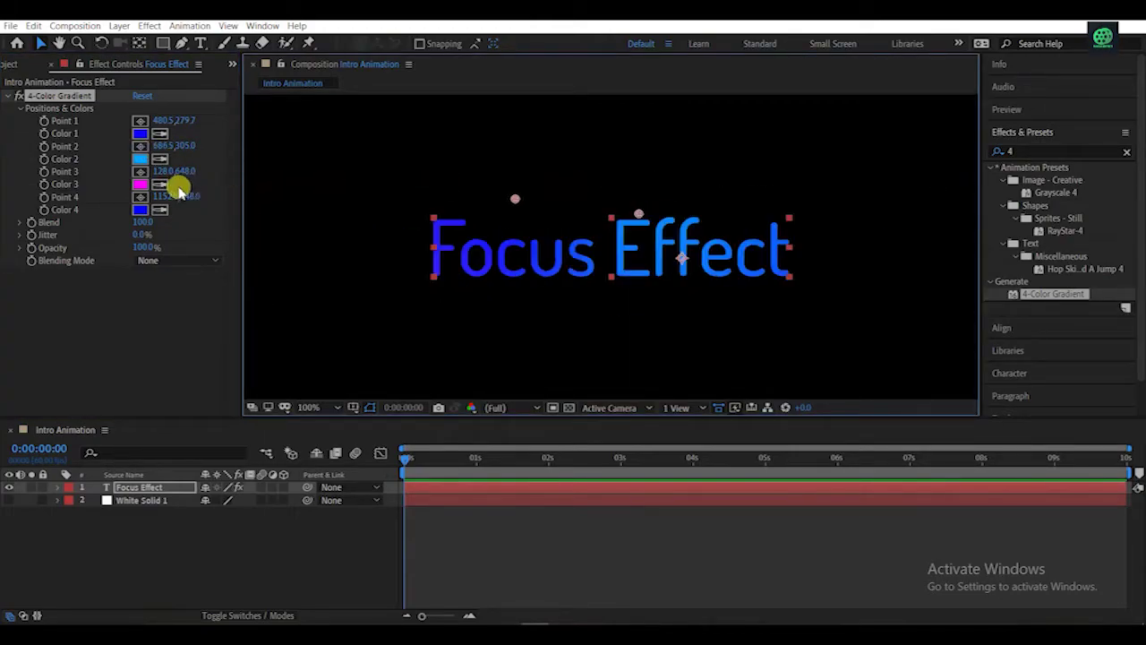
- Set the gradient's Color 3 to purple and place Point 3 below the word Effect, at about 802, 421
left_click(140, 184)
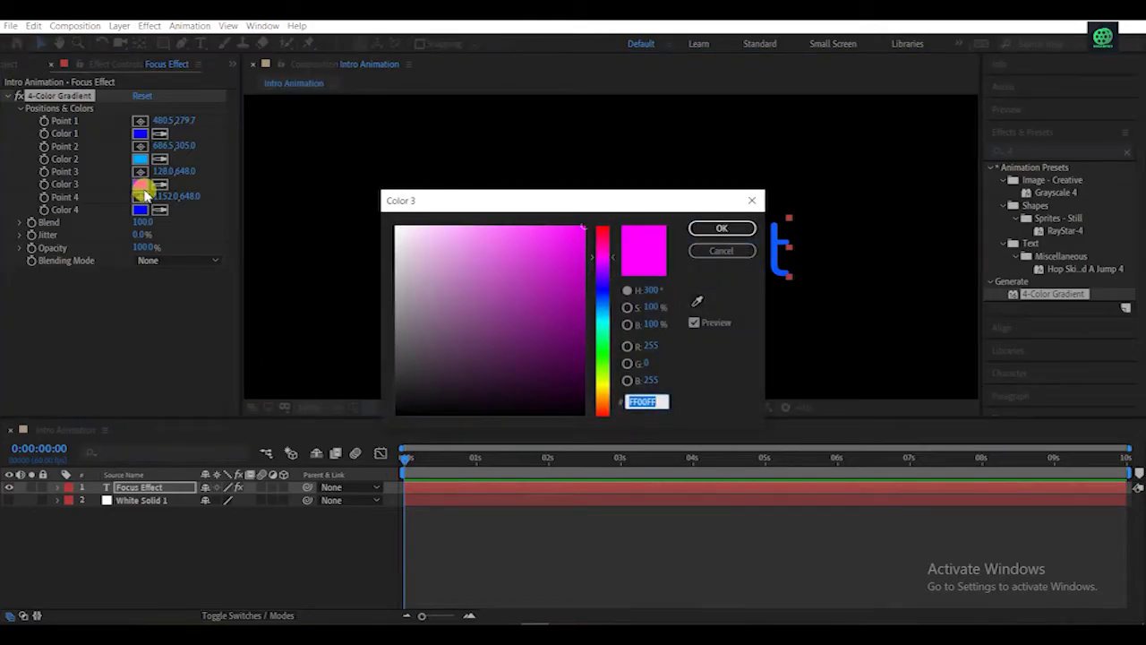
left_click(600, 262)
left_click(708, 228)
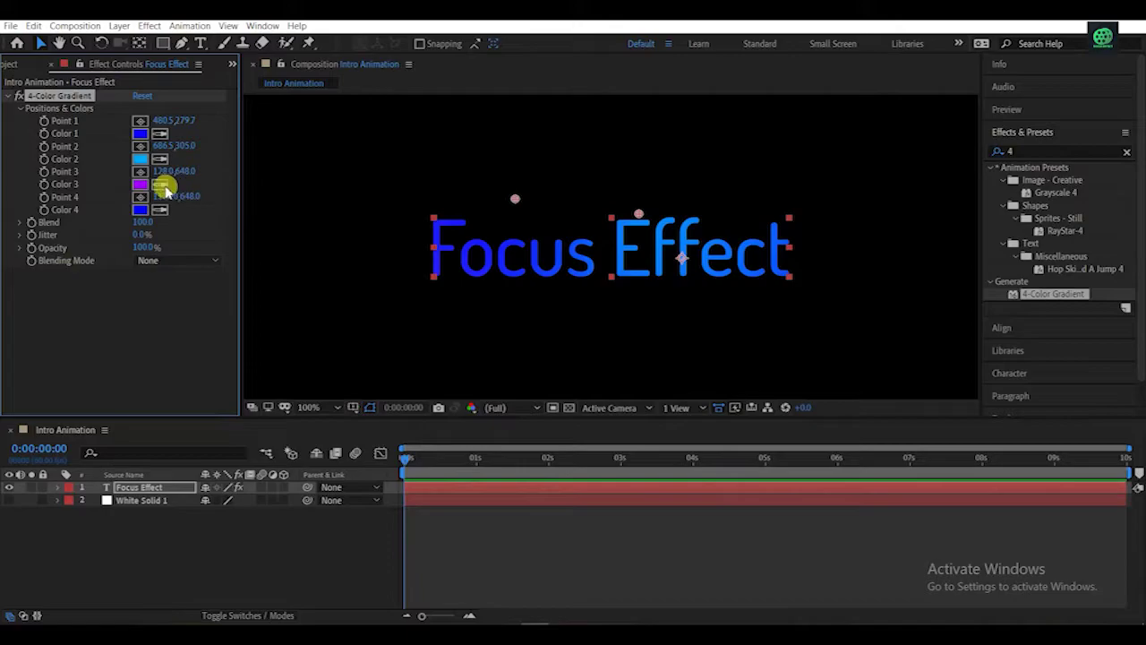
left_click(140, 171)
left_click(708, 277)
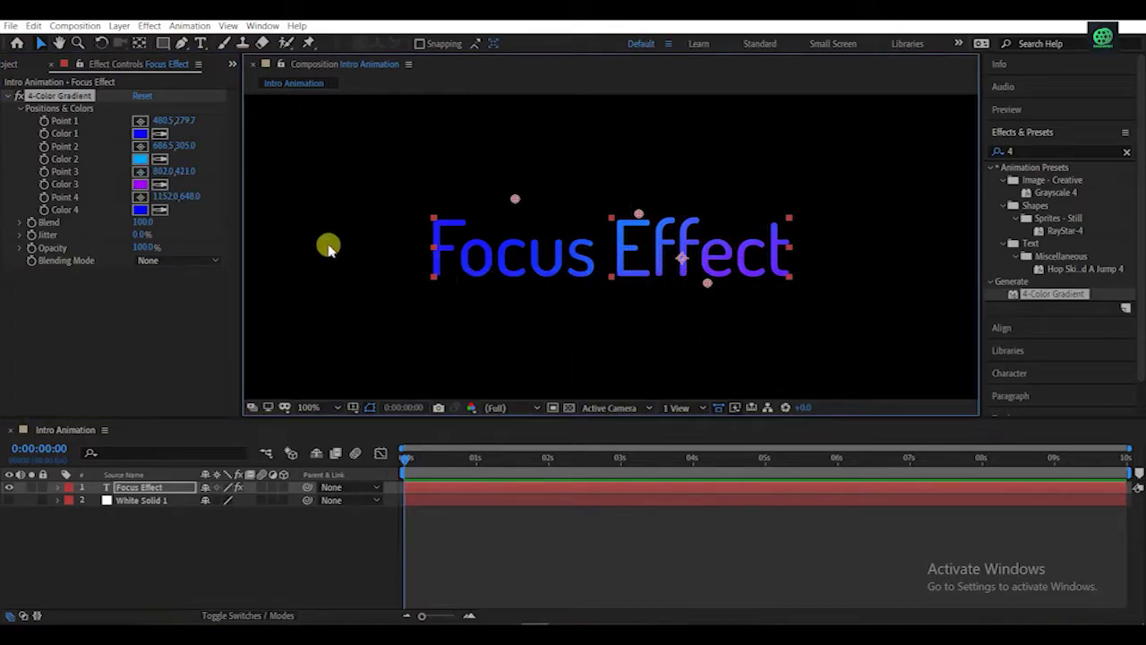
- Set the gradient's Color 4 to a lighter violet-blue and place Point 4 just past the final t, at about 972, 338
left_click(140, 210)
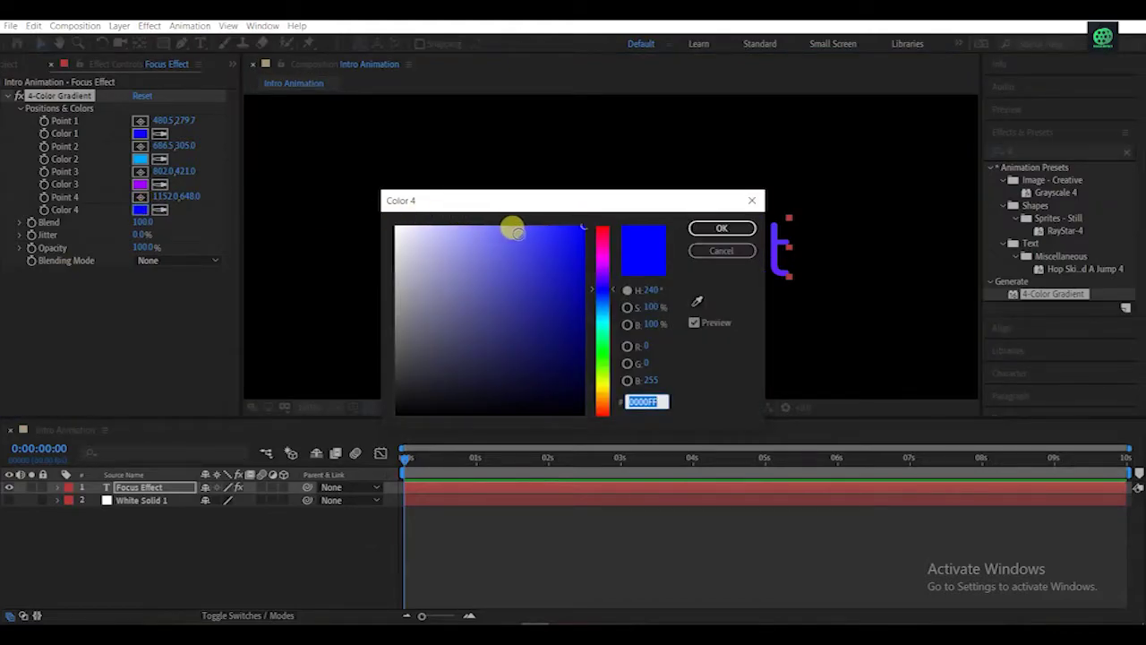
left_click(515, 226)
left_click(717, 229)
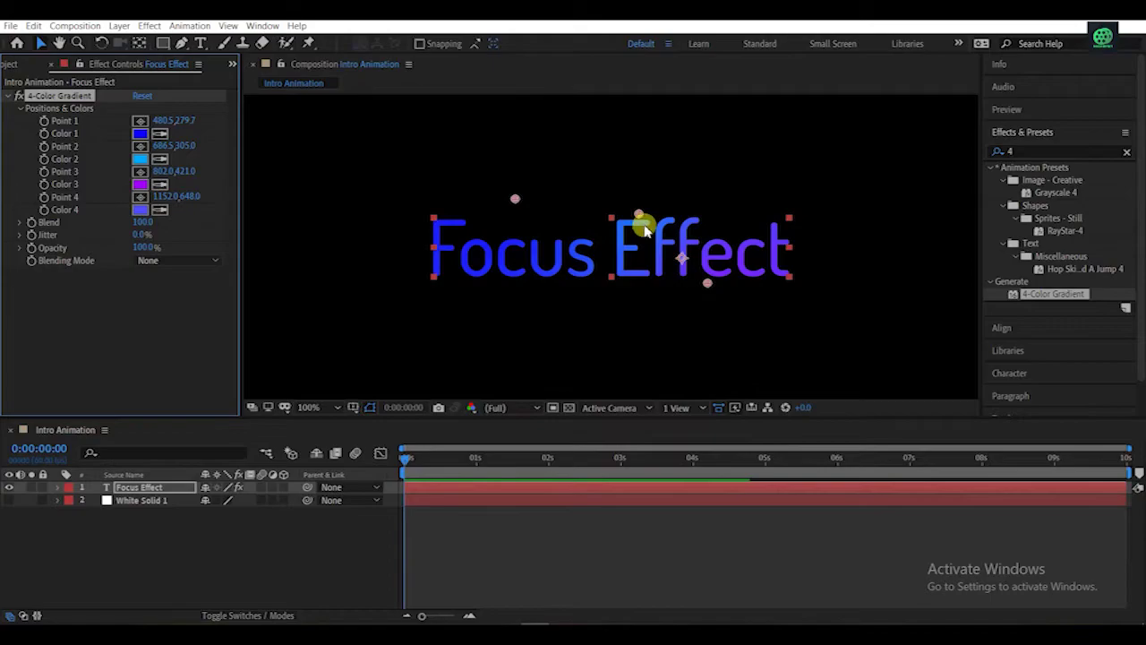
left_click(140, 197)
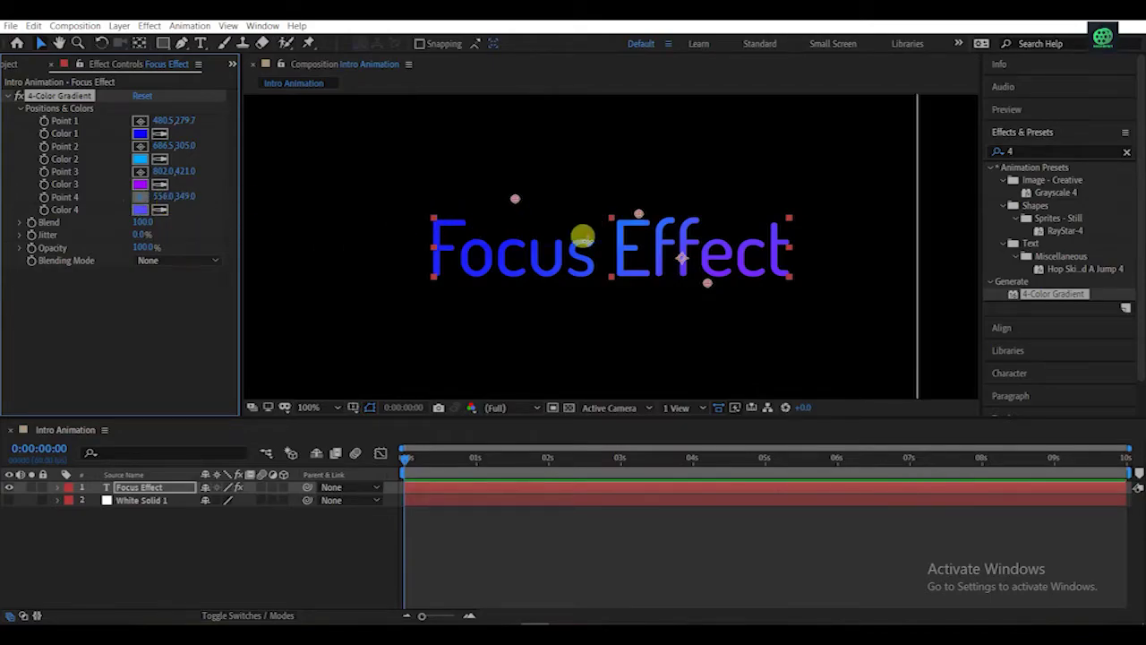
left_click(811, 237)
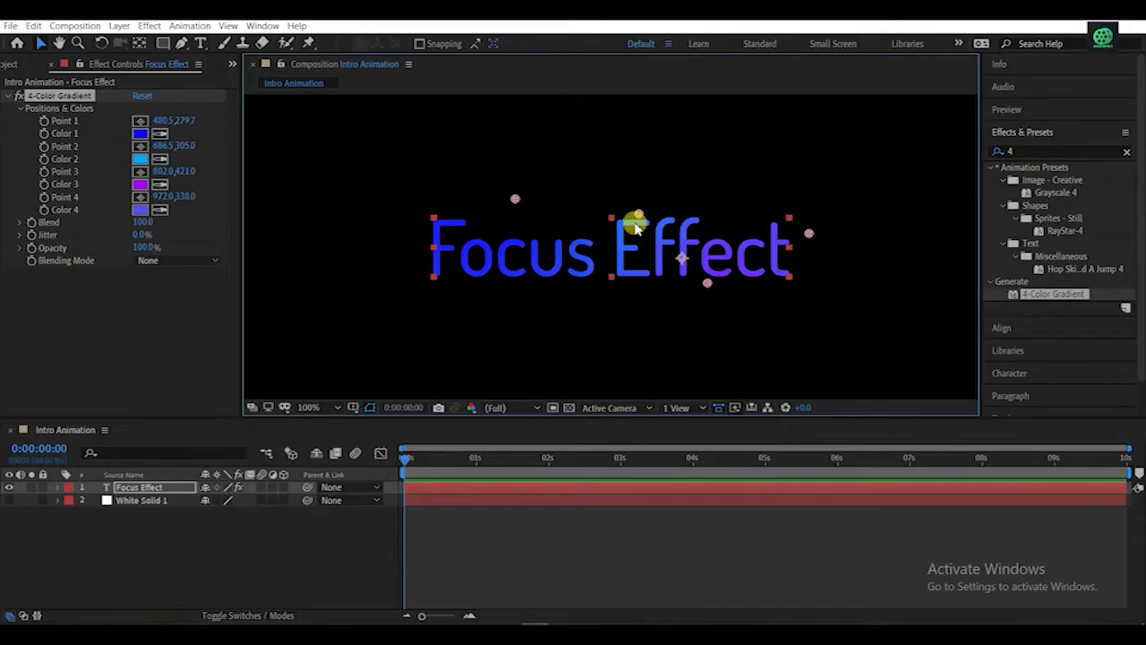
- Reposition the gradient points: Point 2 to about 627, 297, Point 3 to about 780, 445 and Point 1 to about 420, 277
left_click_drag(634, 215, 606, 211)
left_click_drag(710, 285, 694, 300)
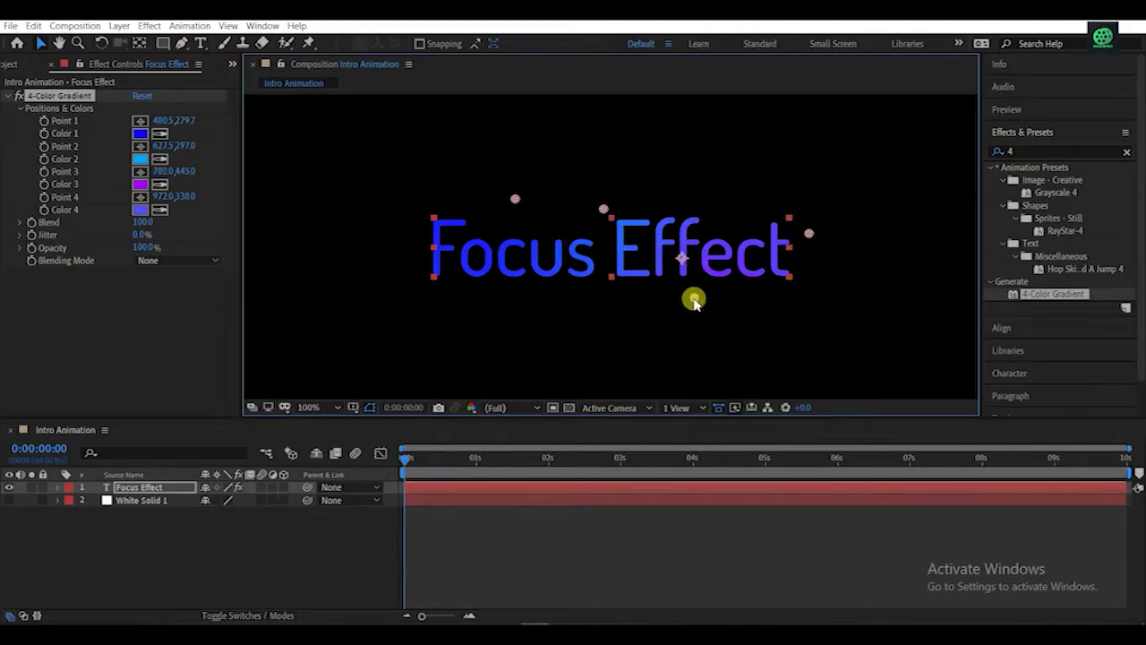
left_click_drag(515, 197, 480, 200)
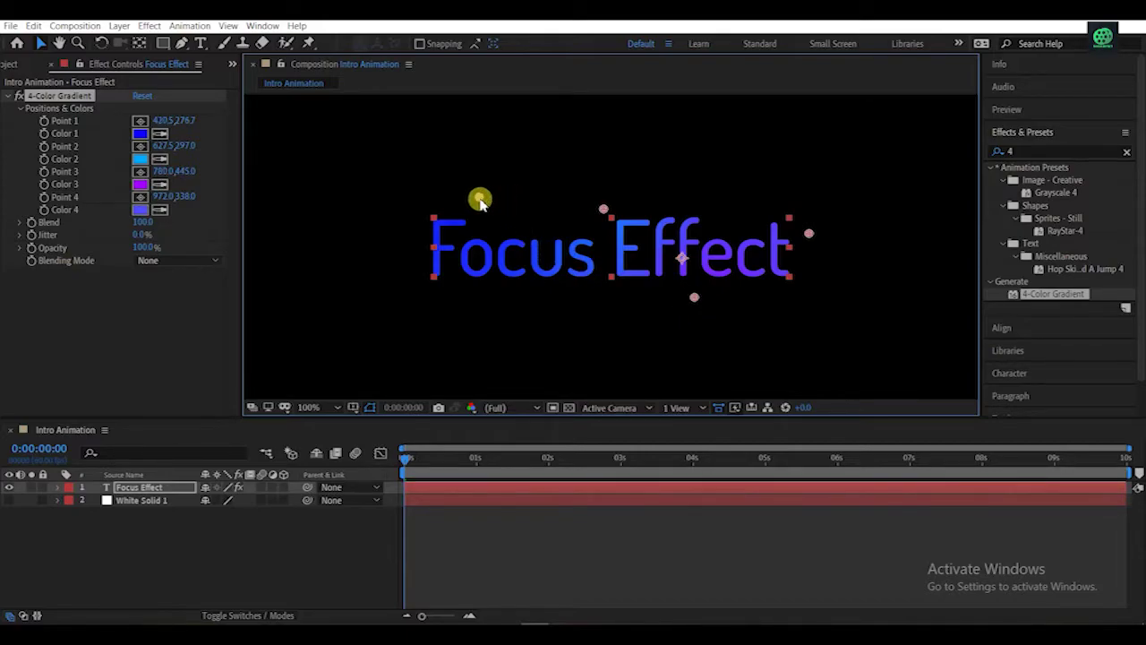
- Turn on the visibility of the White Solid 1 layer and apply the 4-Color Gradient effect to it
left_click(177, 535)
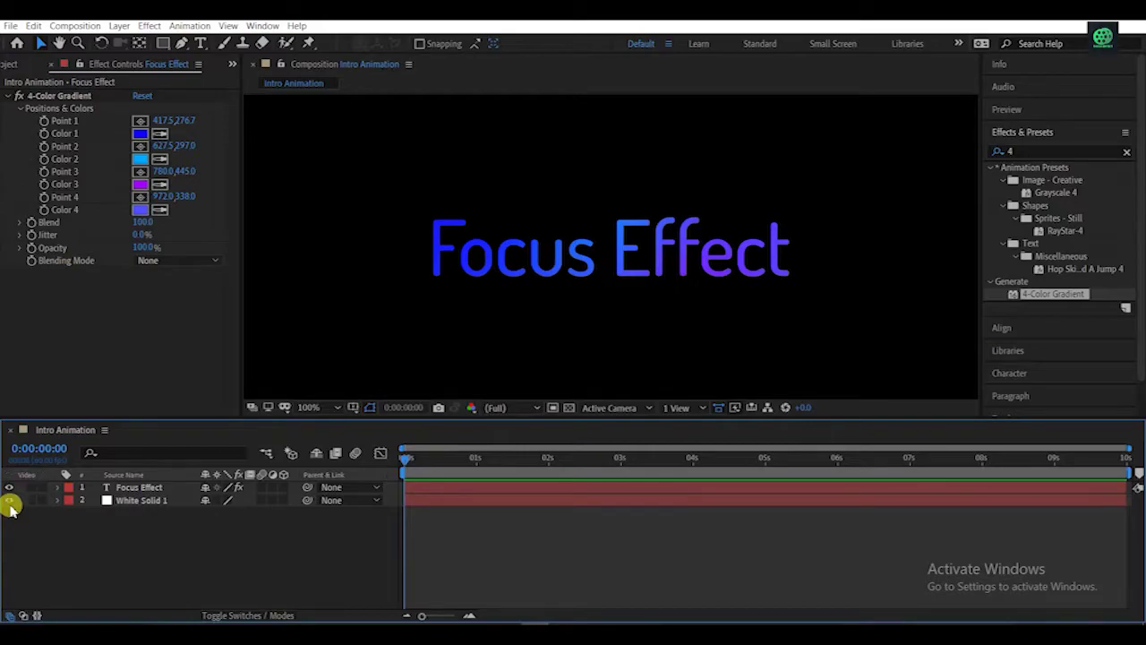
left_click(9, 500)
left_click(134, 487)
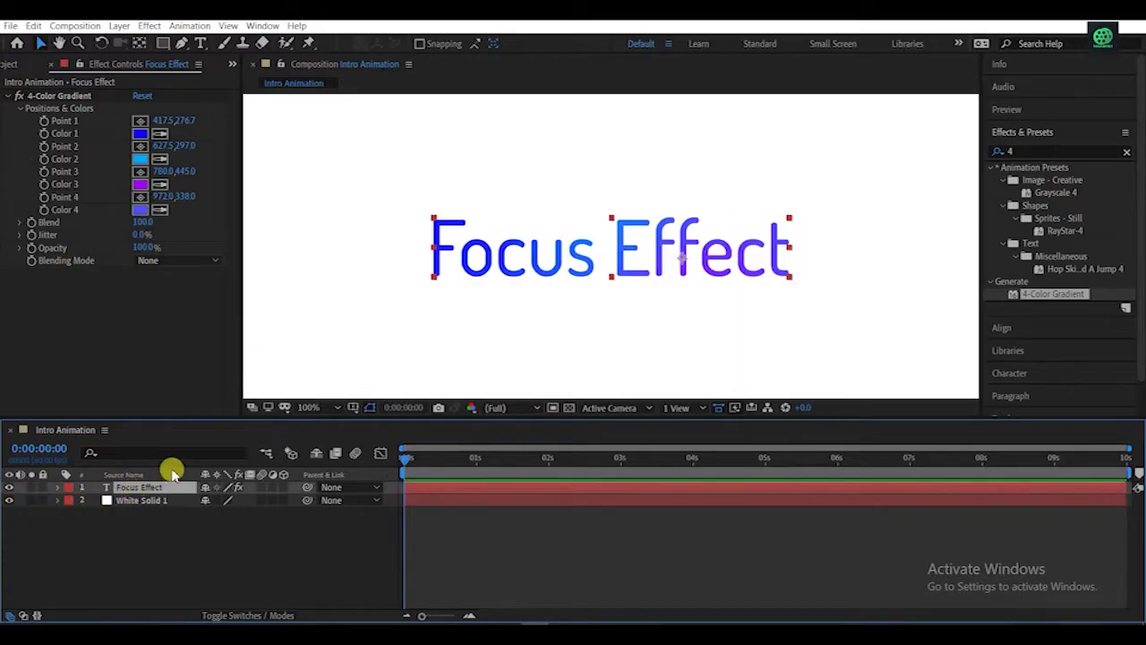
left_click(345, 410)
left_click(315, 150)
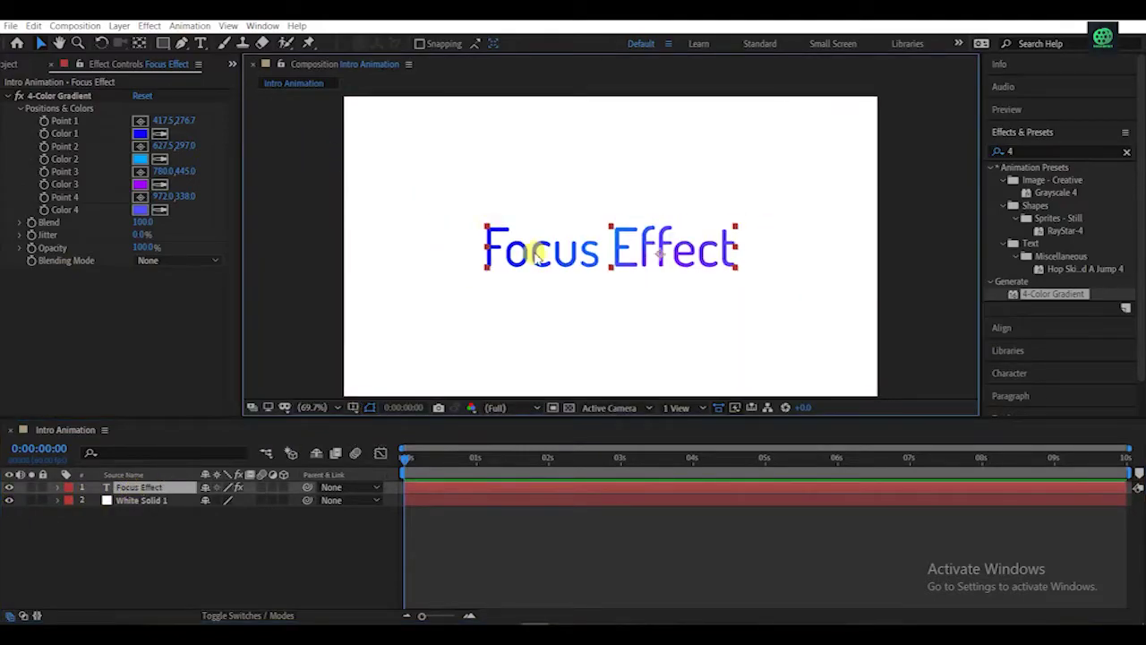
left_click_drag(1027, 303, 191, 508)
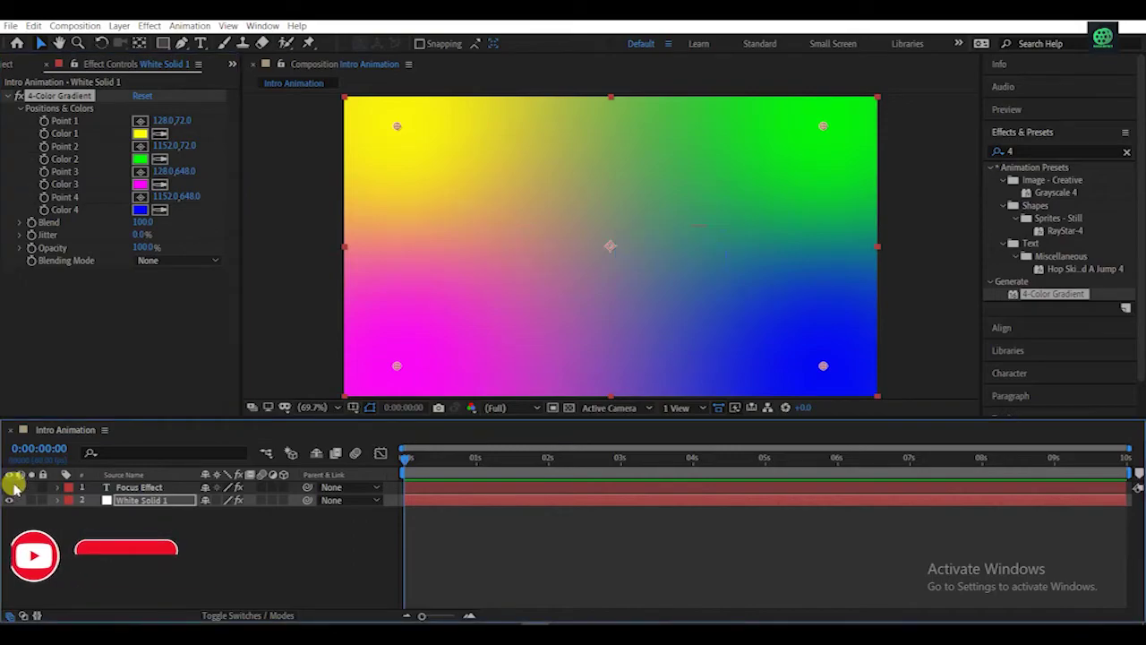
- Set the White Solid 1 gradient's Color 1 to purple 8F00FF and move Point 1 outside the frame to about -149, 63
left_click(141, 135)
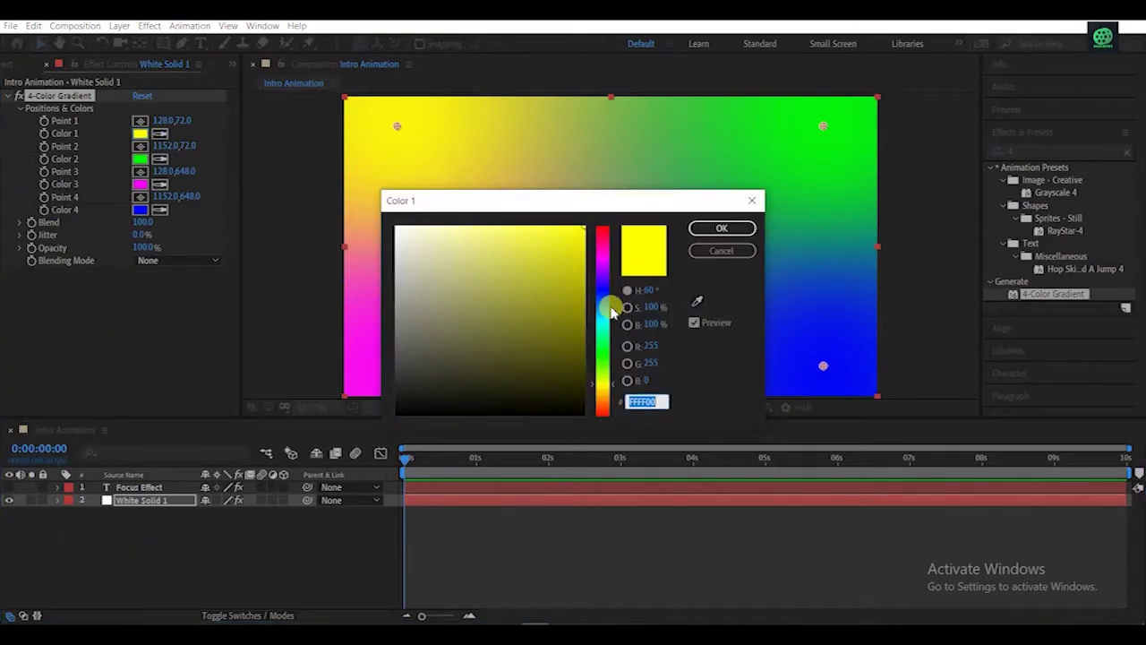
left_click(601, 271)
left_click(700, 231)
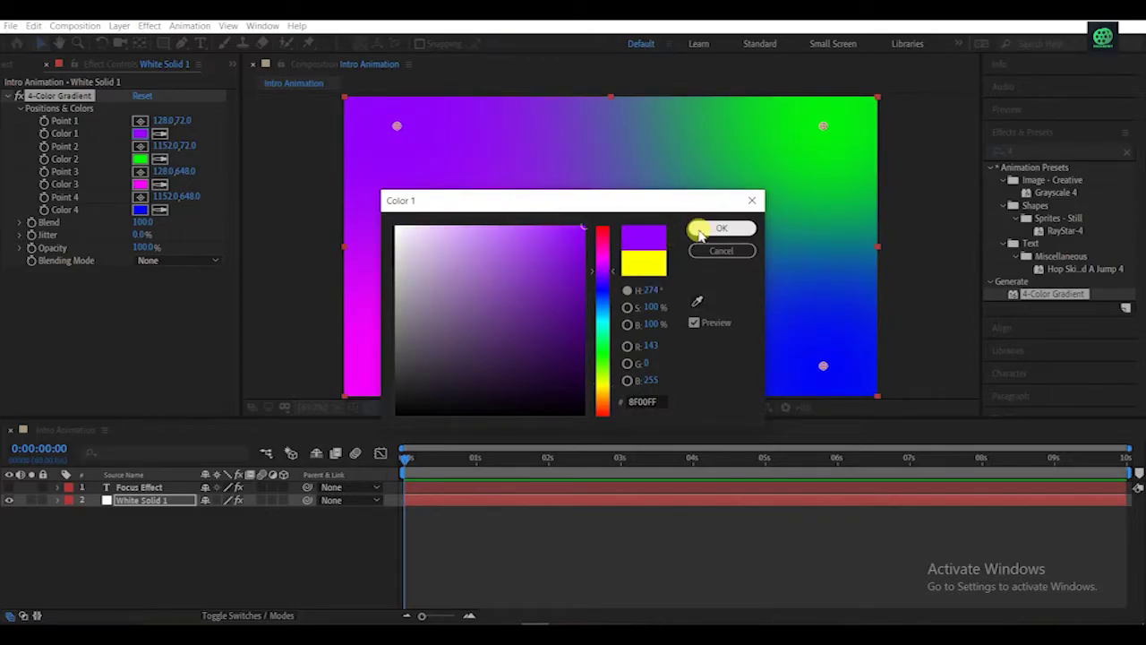
left_click_drag(402, 126, 281, 122)
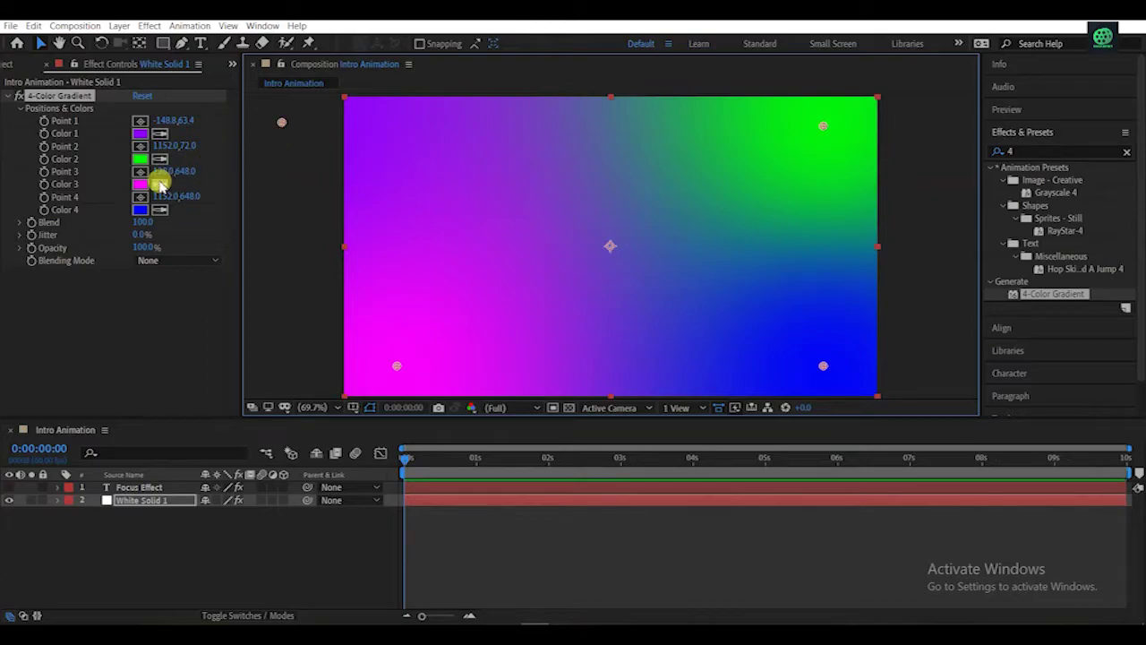
- Set the background gradient's Color 2 to sky blue, about 00BCFF, and place Point 2 at about 126, 406
left_click(141, 159)
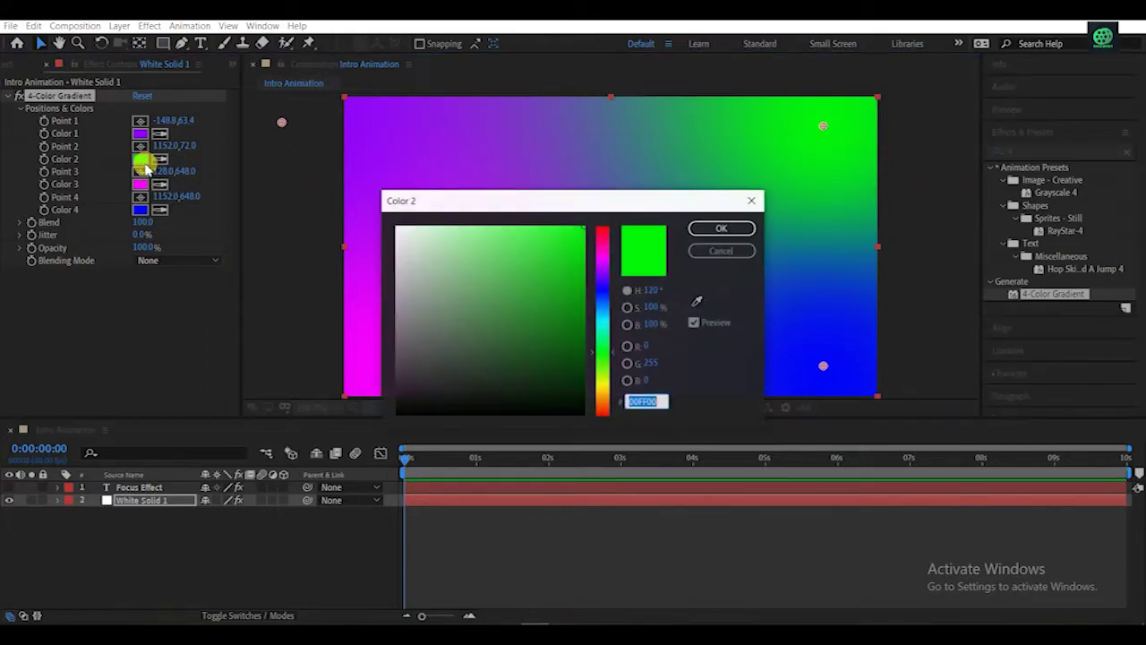
left_click_drag(602, 304, 603, 315)
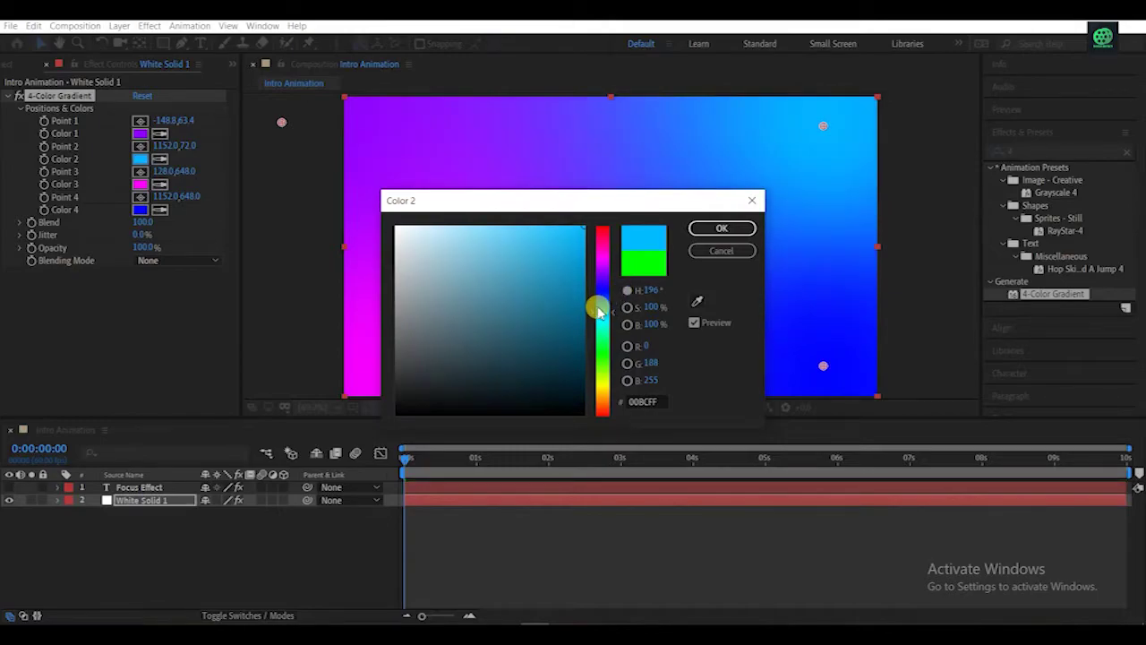
left_click(722, 228)
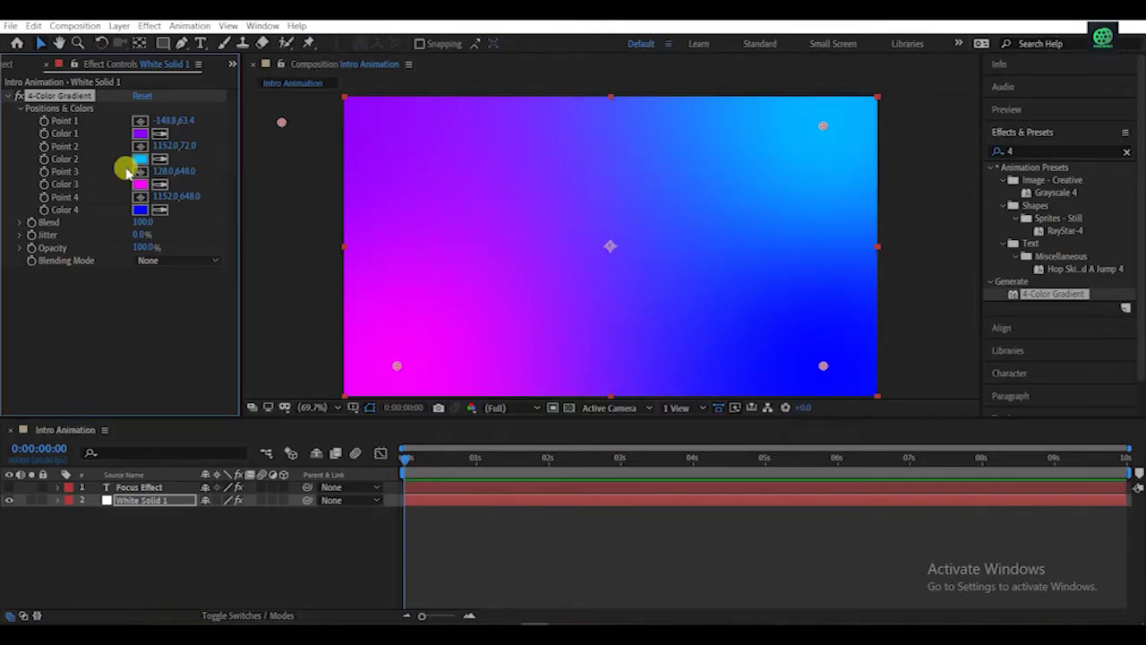
left_click(140, 146)
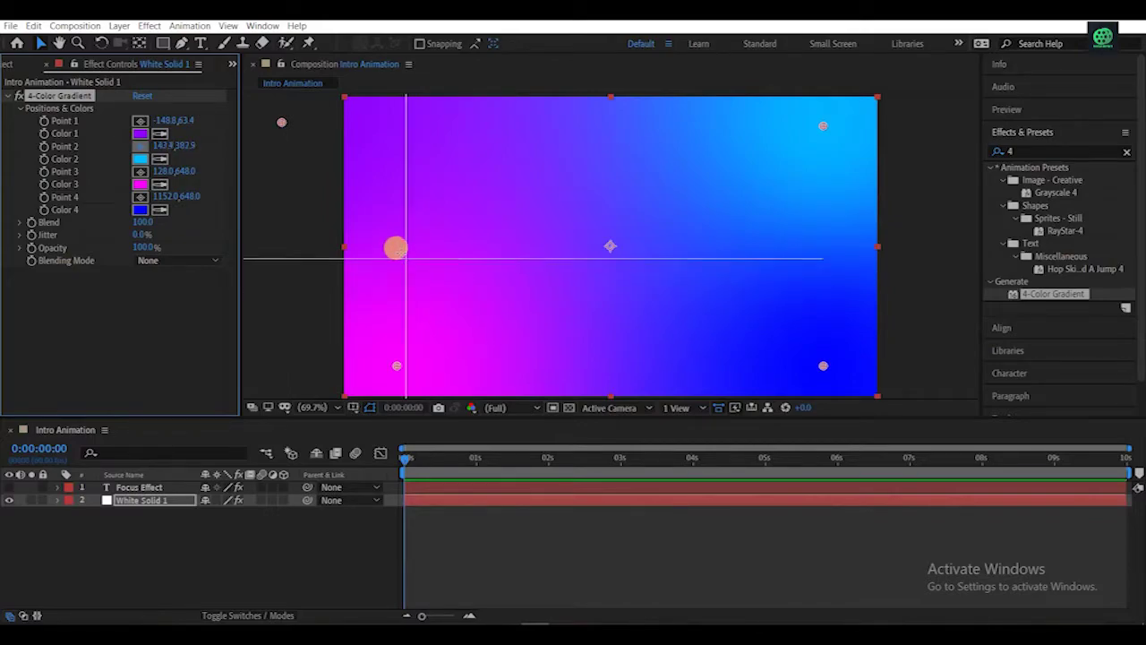
left_click(397, 267)
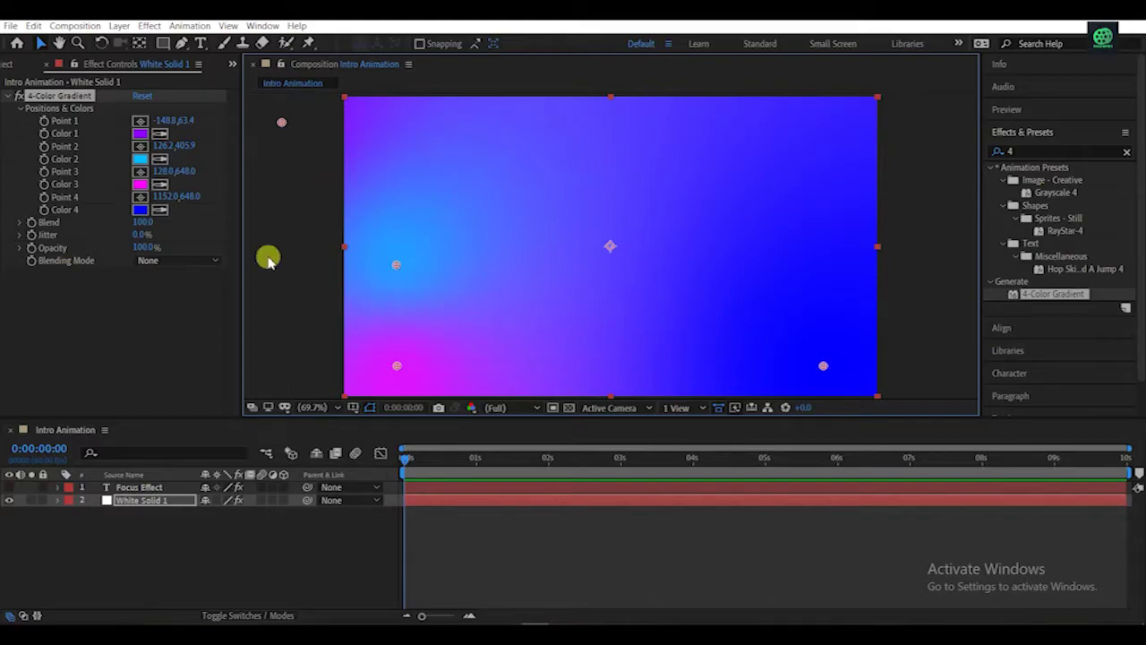
- Set the background gradient's Color 3 to violet-blue 5245FF and place Point 3 at about 1038, 450
left_click(141, 183)
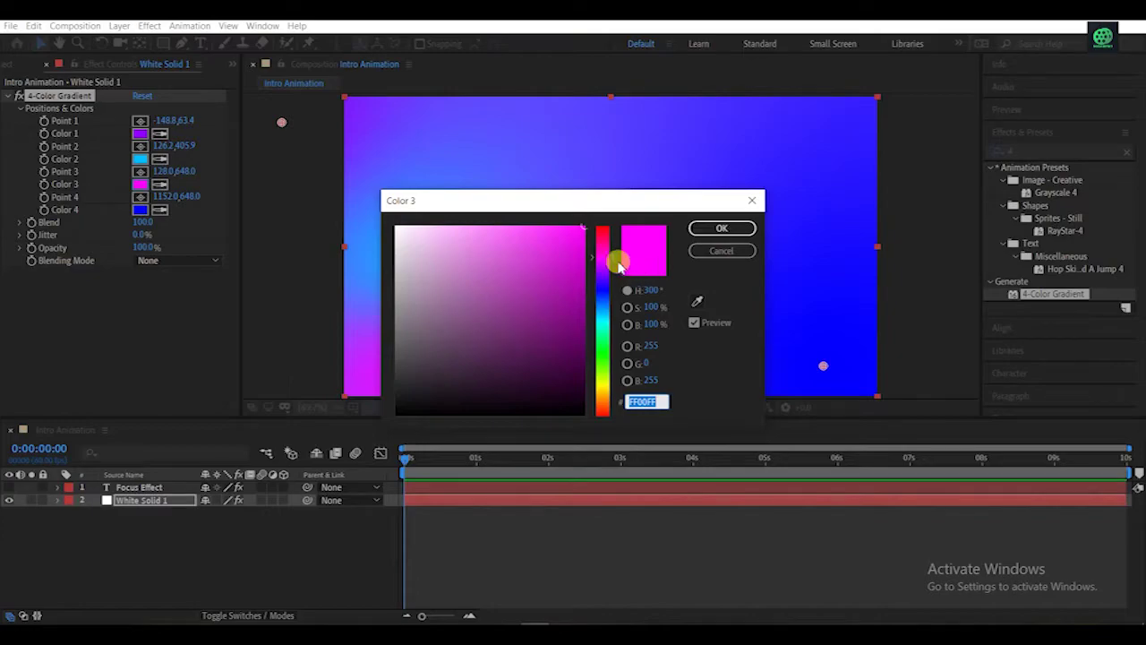
left_click(605, 286)
left_click(534, 226)
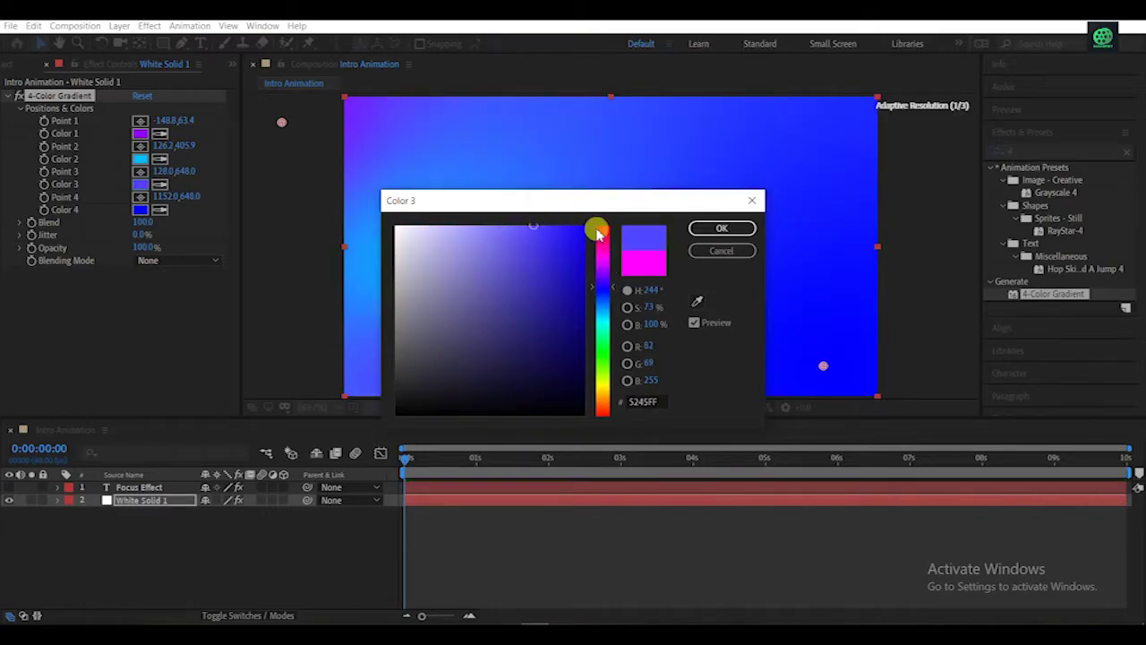
left_click(724, 231)
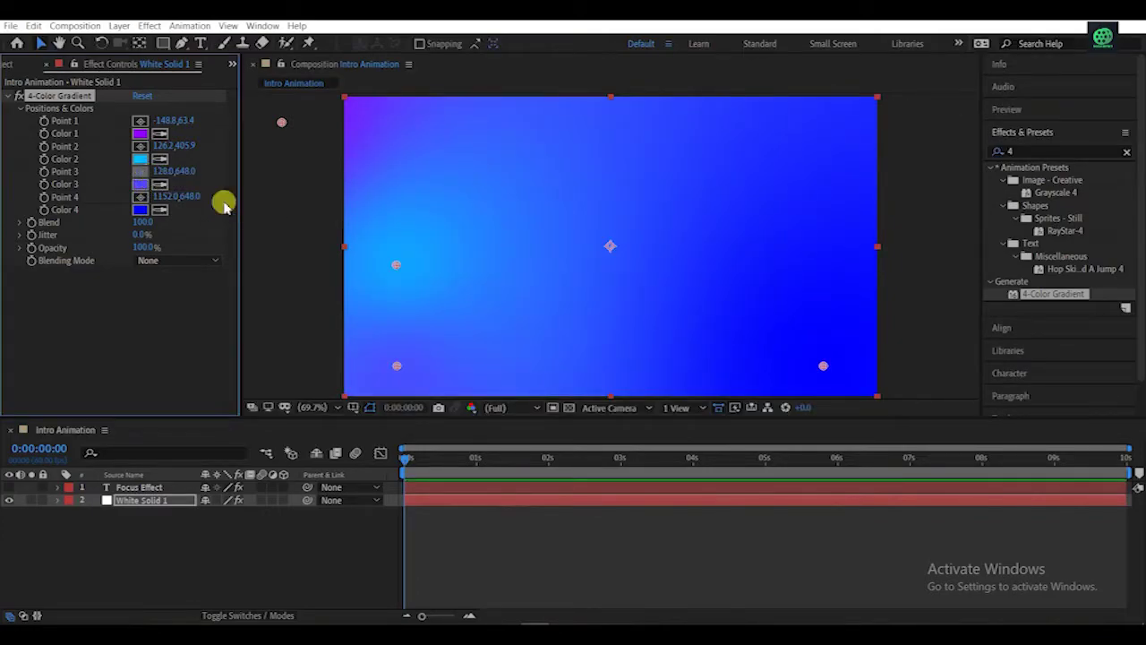
left_click_drag(630, 333, 778, 287)
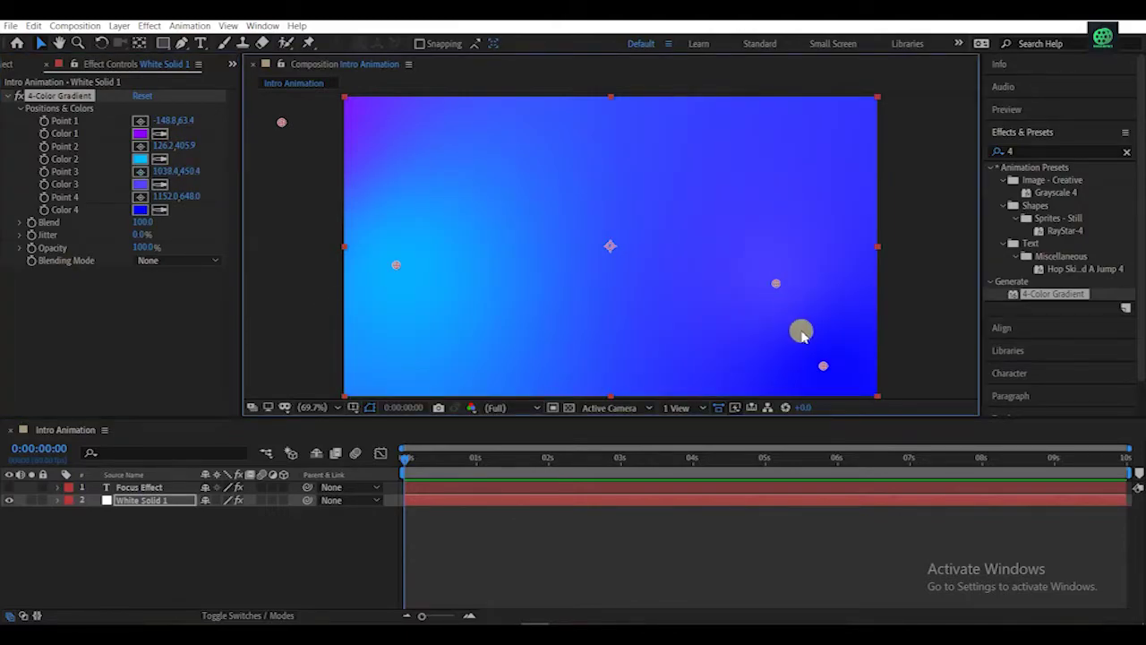
- Set the background gradient's Color 4 to violet 6800FF and place Point 4 outside the frame at about 1384, 99
left_click(141, 211)
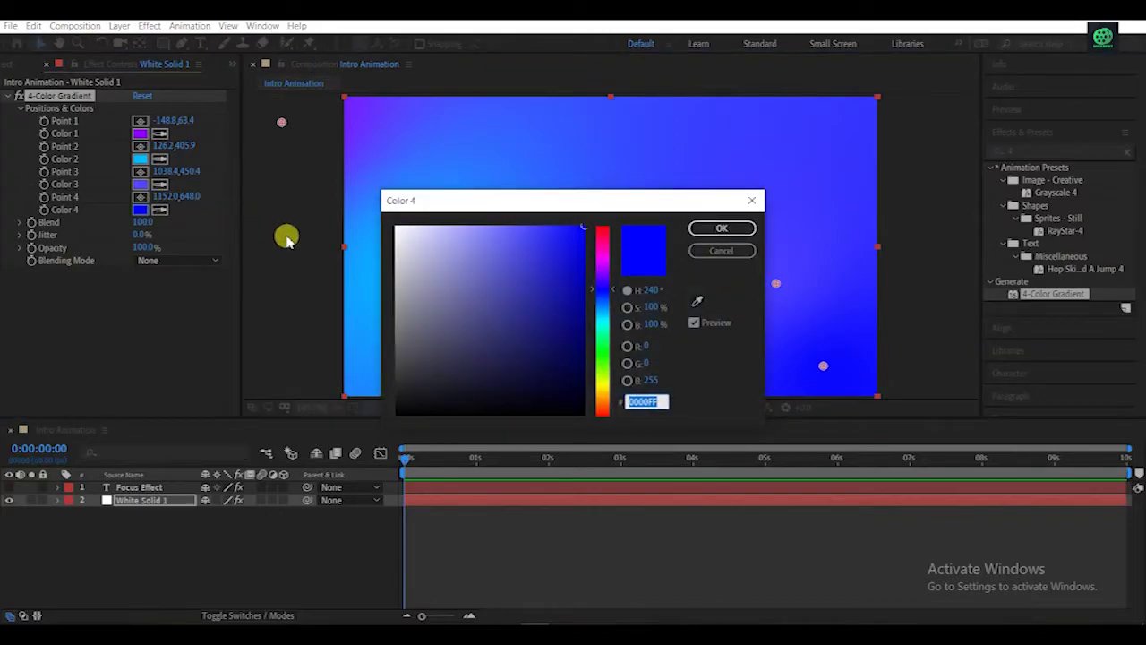
left_click_drag(609, 288, 606, 279)
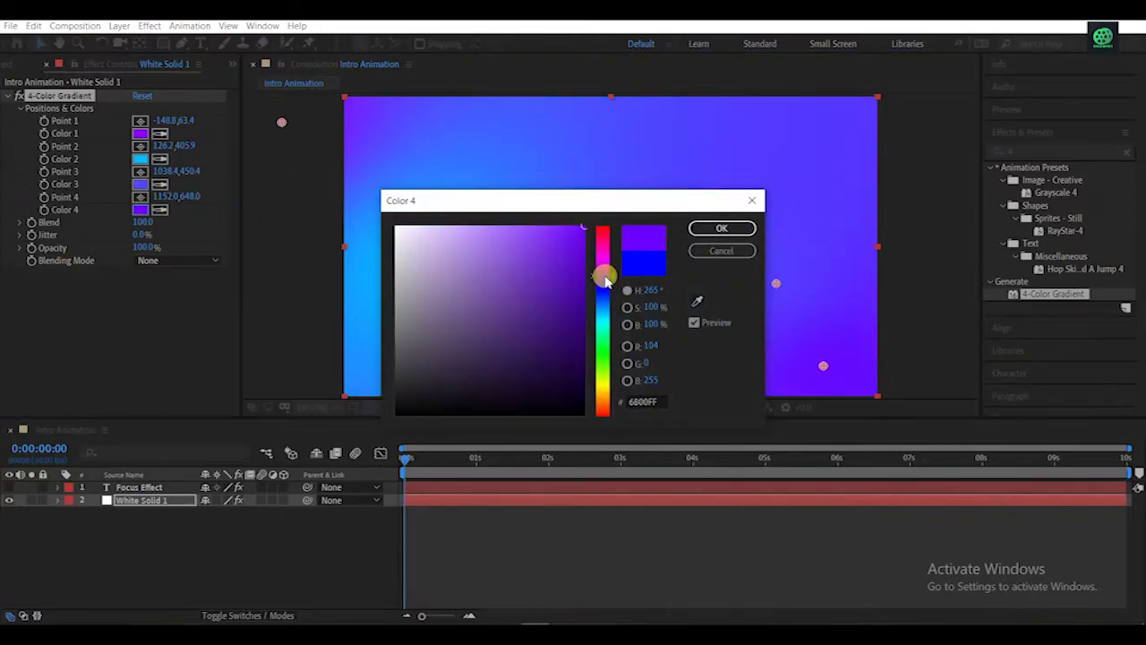
left_click(698, 228)
left_click(140, 197)
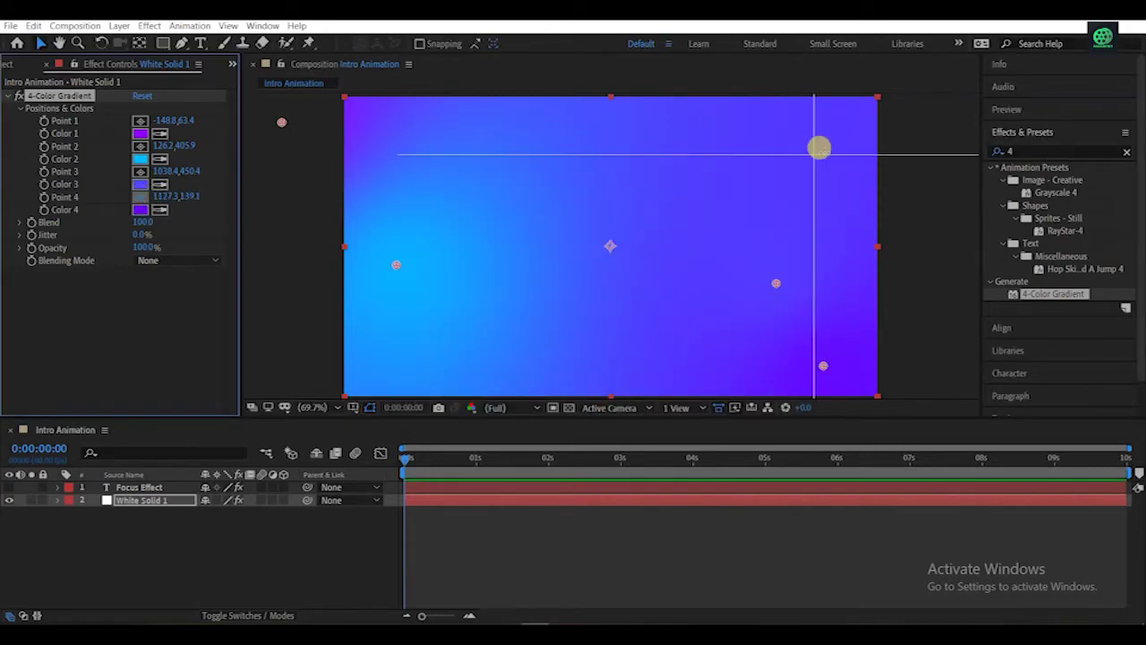
left_click(920, 137)
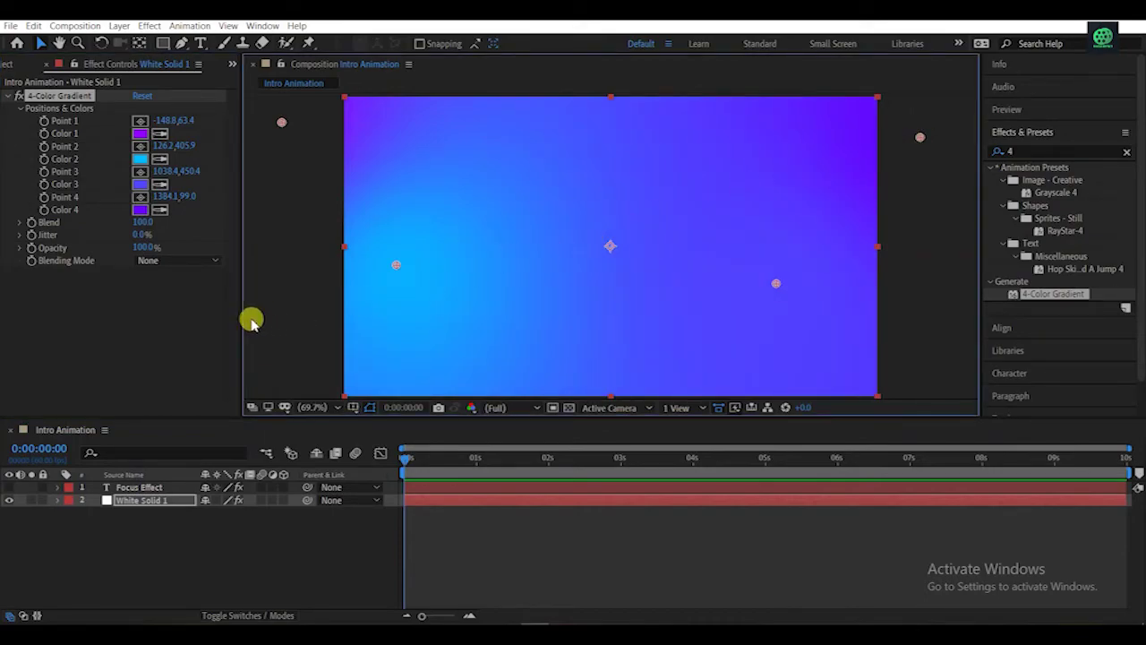
- Set the background gradient's opacity to 39% and turn the Focus Effect text layer's visibility back on
left_click(149, 340)
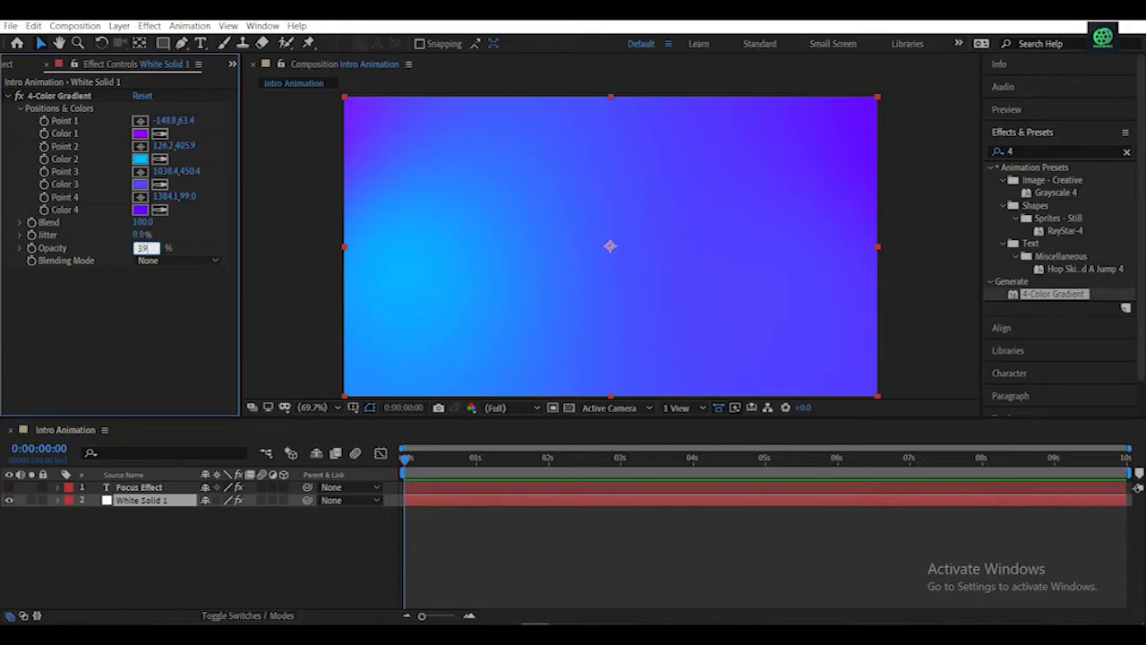
key("Return")
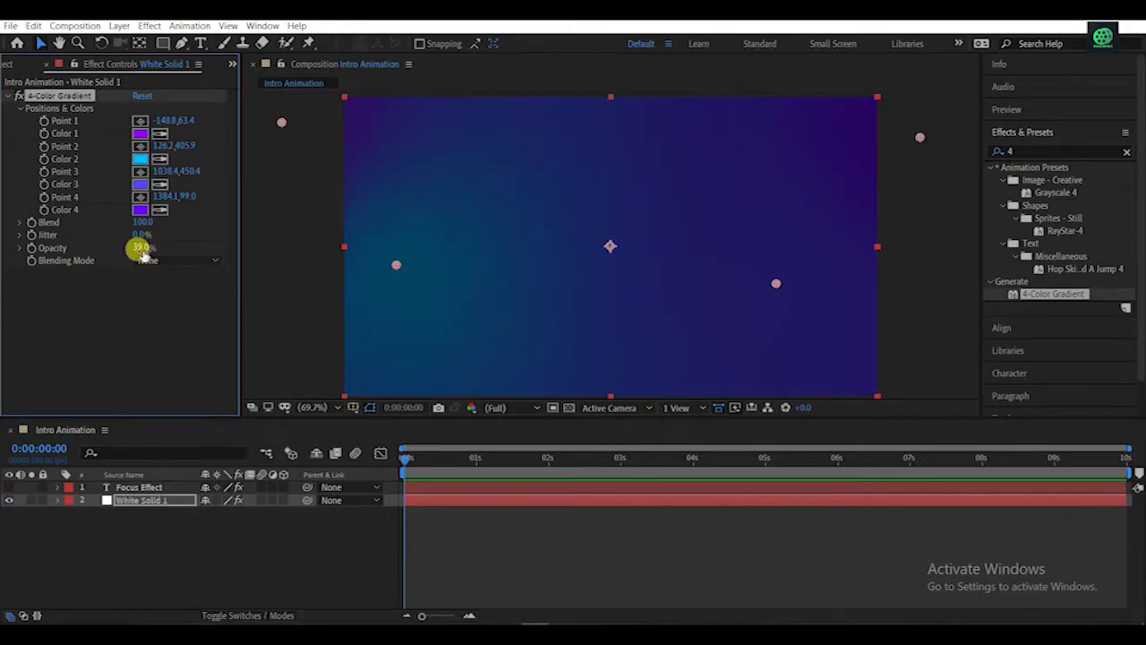
left_click(158, 312)
left_click(104, 529)
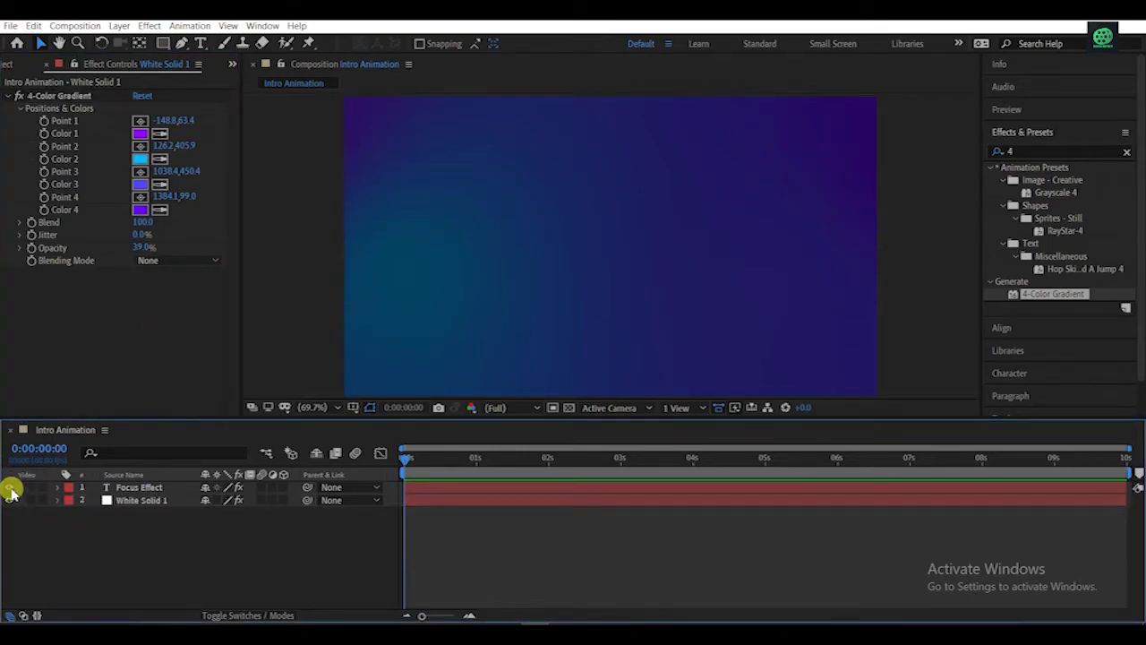
left_click(10, 488)
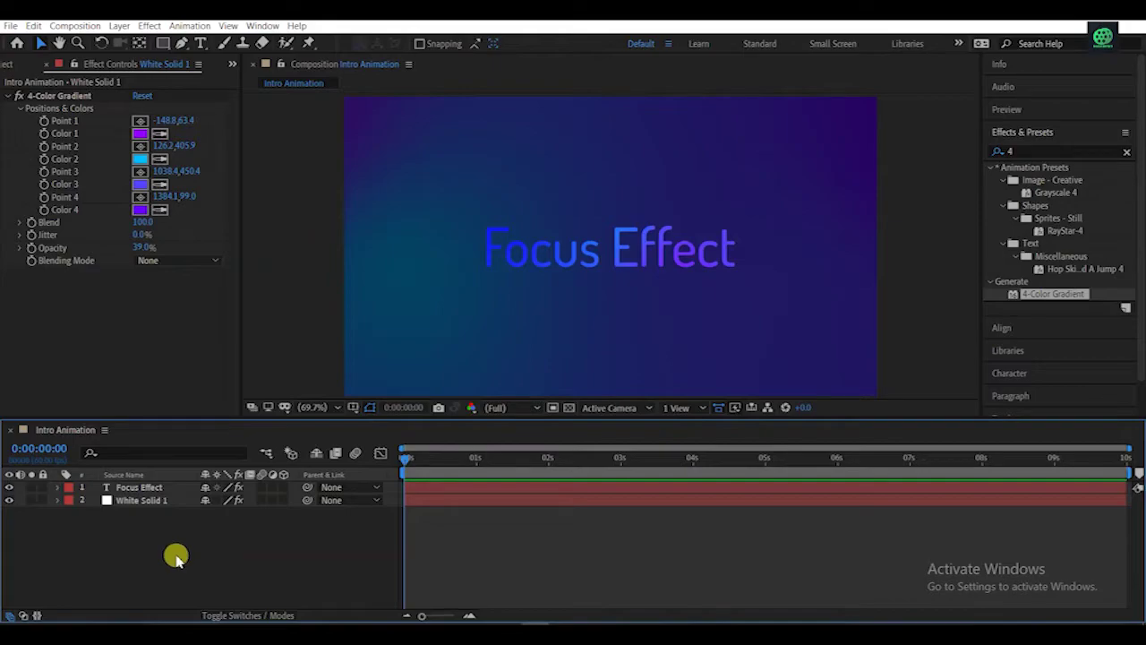
- Create a white 1280 x 720 px solid named White Solid 2 and place it beneath all other layers
right_click(176, 555)
mouse_move(211, 417)
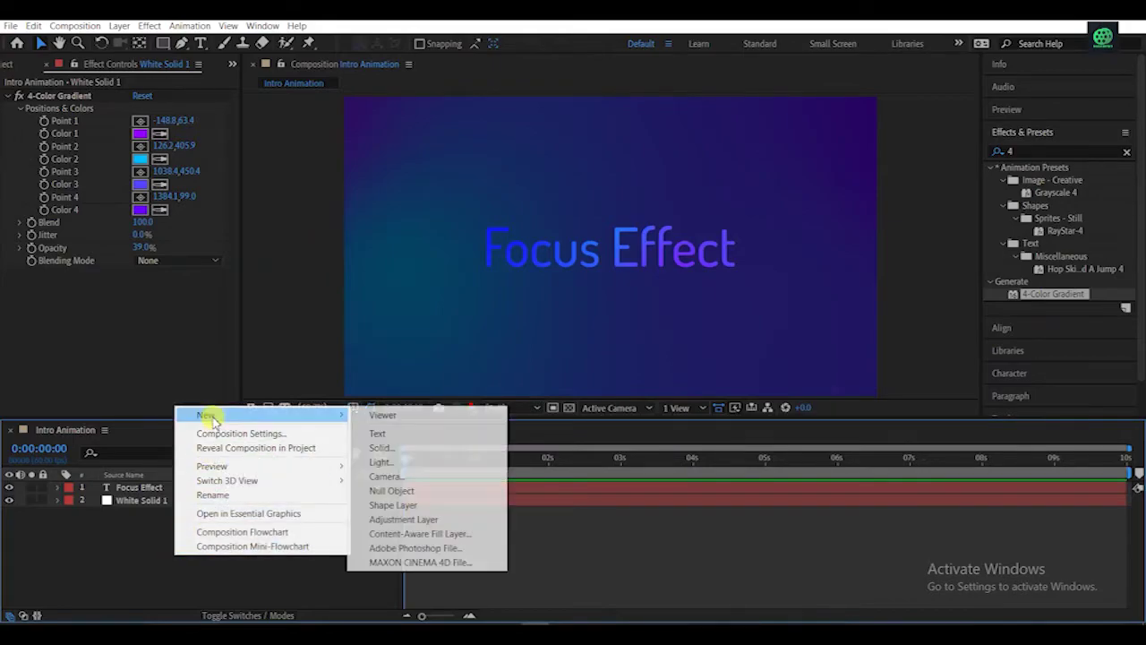
left_click(401, 452)
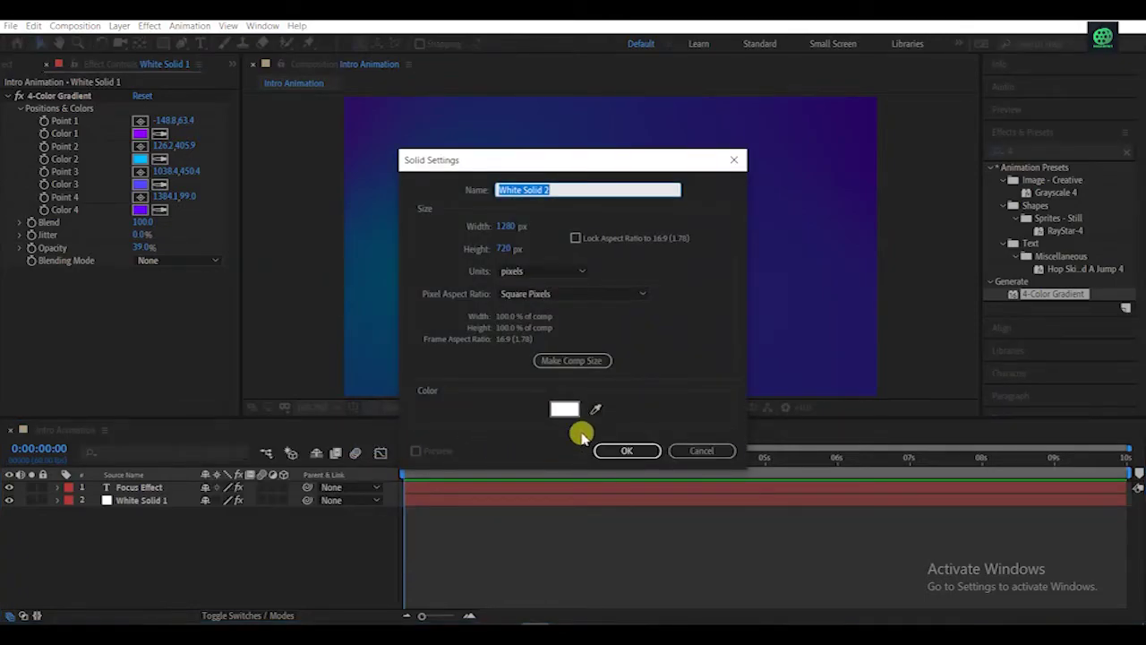
left_click(627, 451)
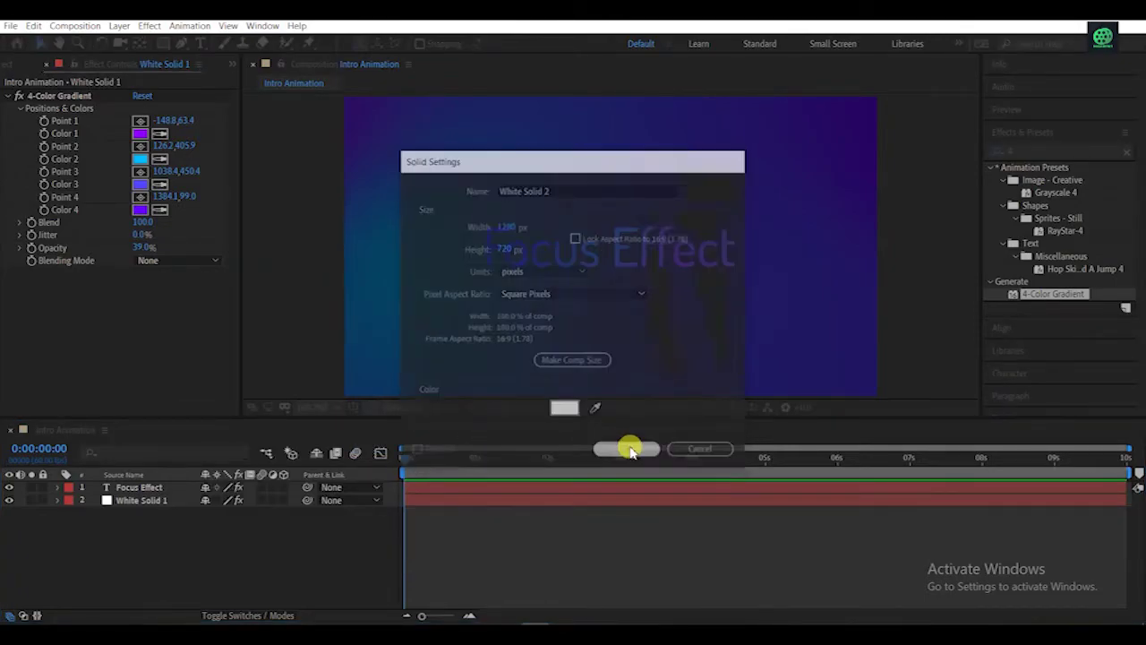
left_click_drag(166, 486, 149, 530)
left_click(152, 534)
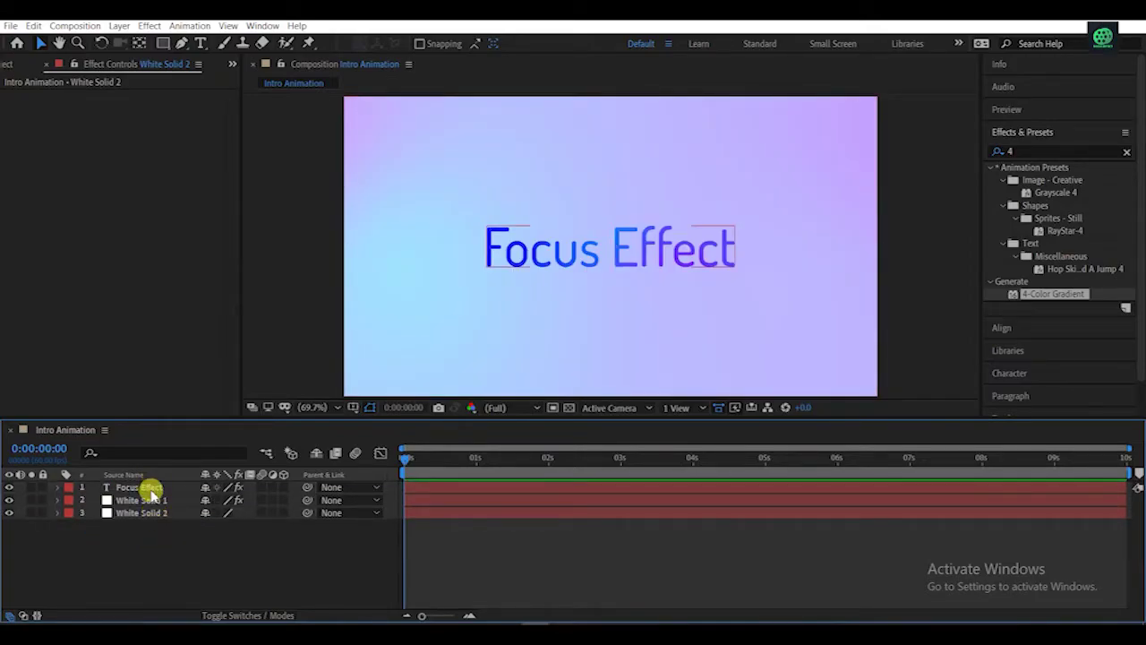
- Find the Evaporate text animation preset and apply it to the Focus Effect layer
left_click(148, 486)
left_click(1051, 158)
left_click(1048, 150)
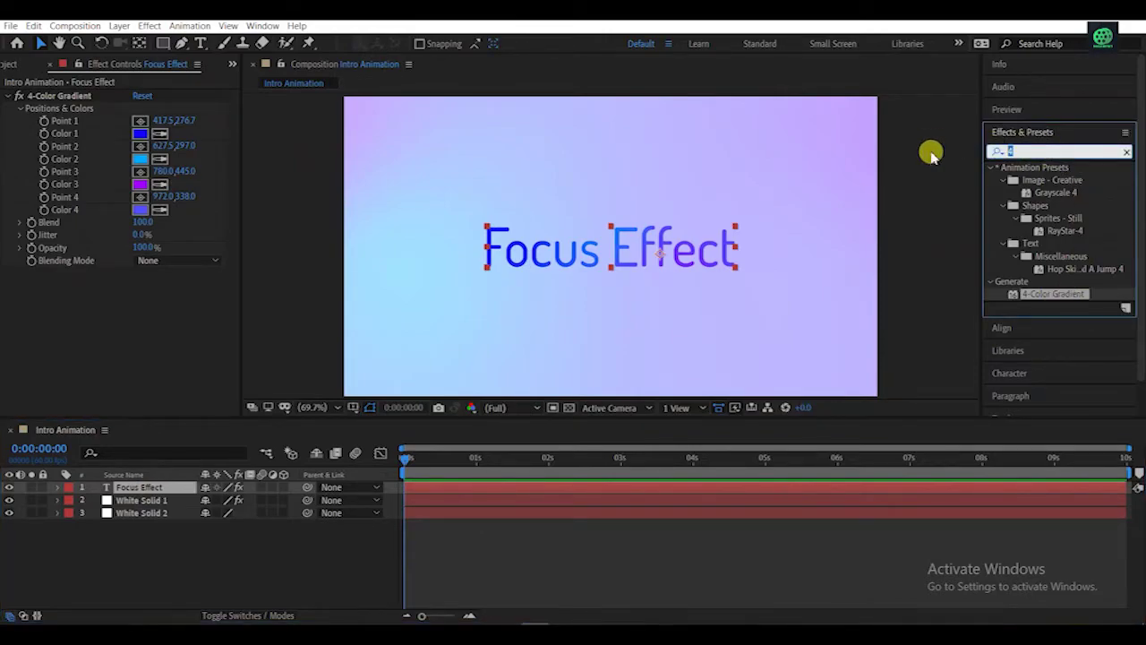
type("eva")
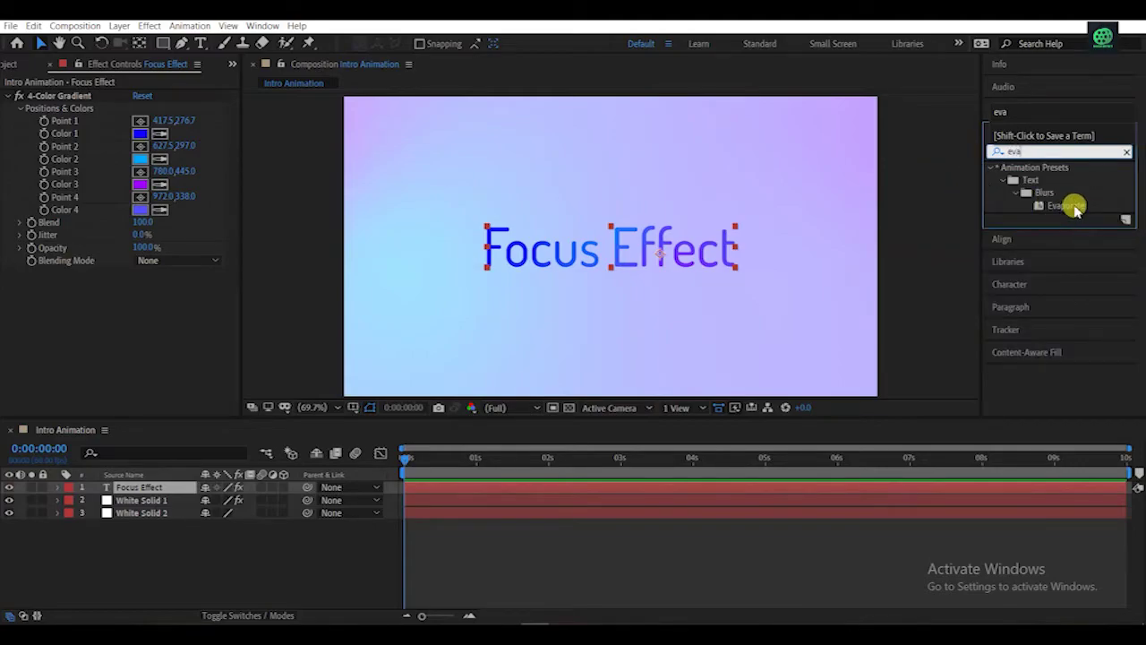
left_click_drag(1075, 207, 594, 244)
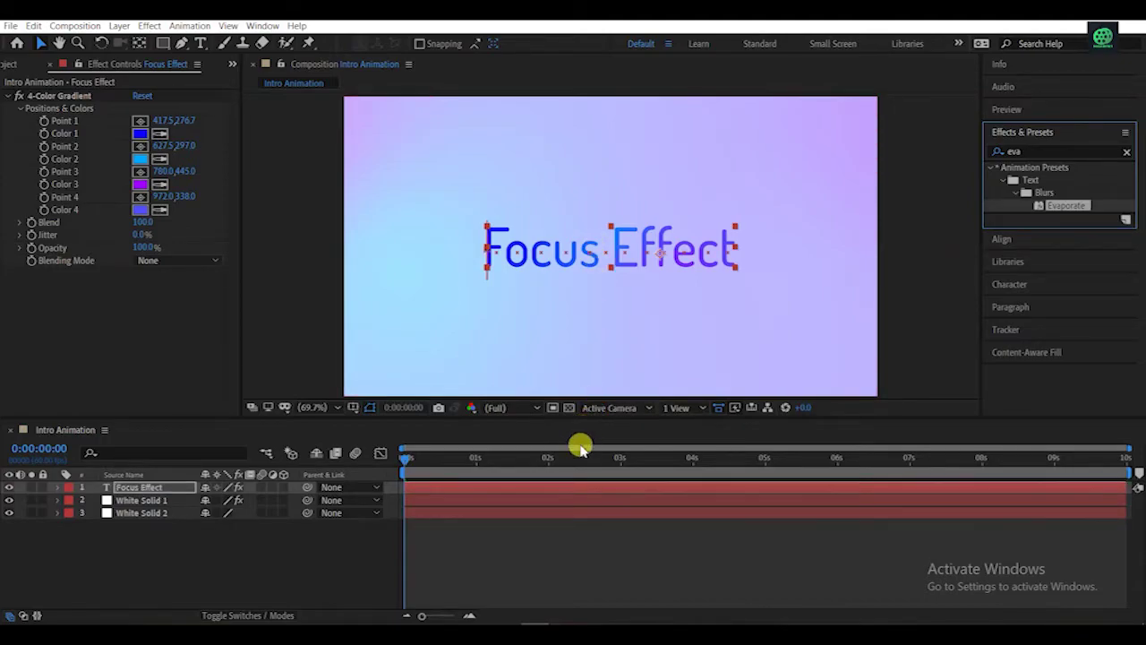
- Time-reverse the Focus Effect layer's Range Selector Offset keyframes and shift them to start at about 0:00:02:24
left_click(528, 490)
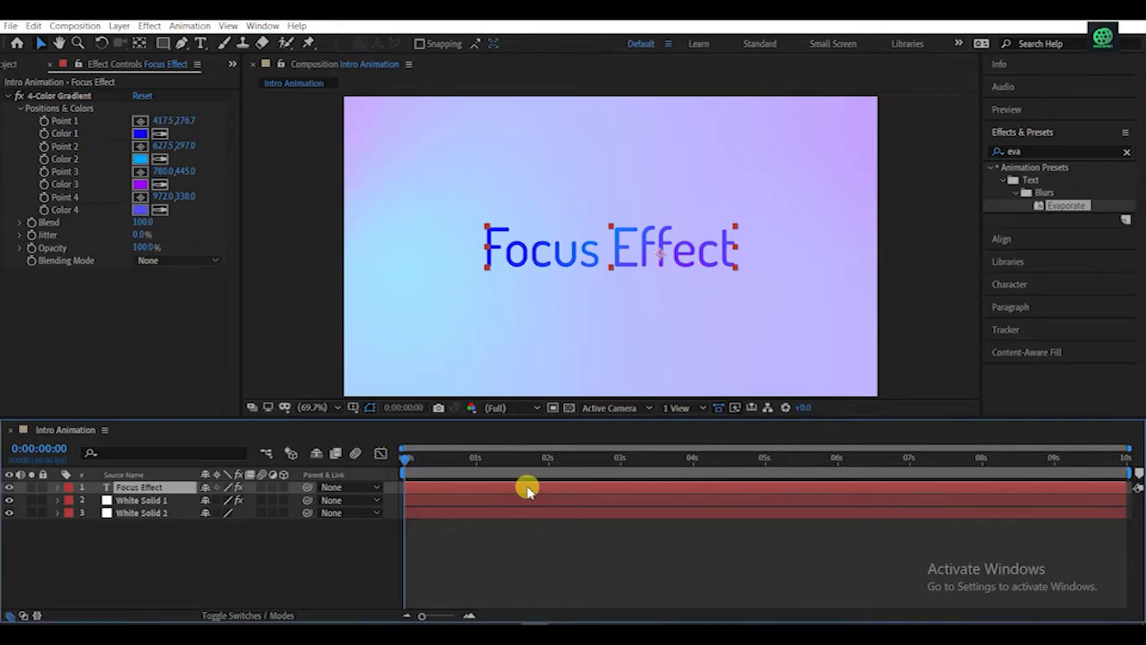
key("u")
left_click_drag(596, 511, 404, 511)
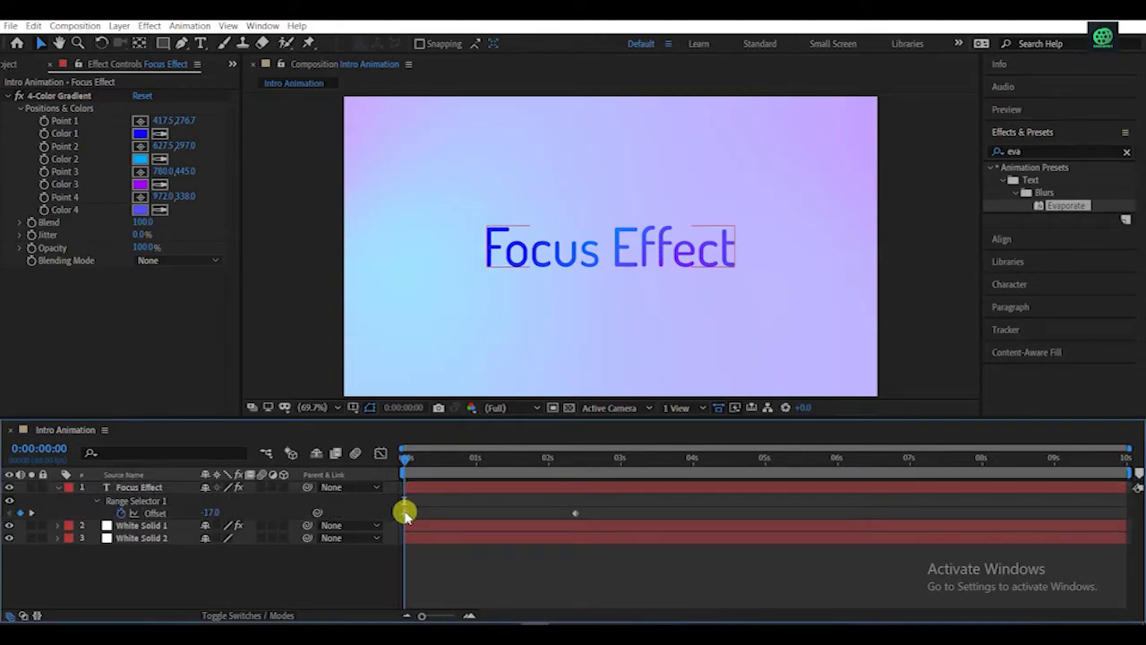
right_click(404, 512)
mouse_move(430, 507)
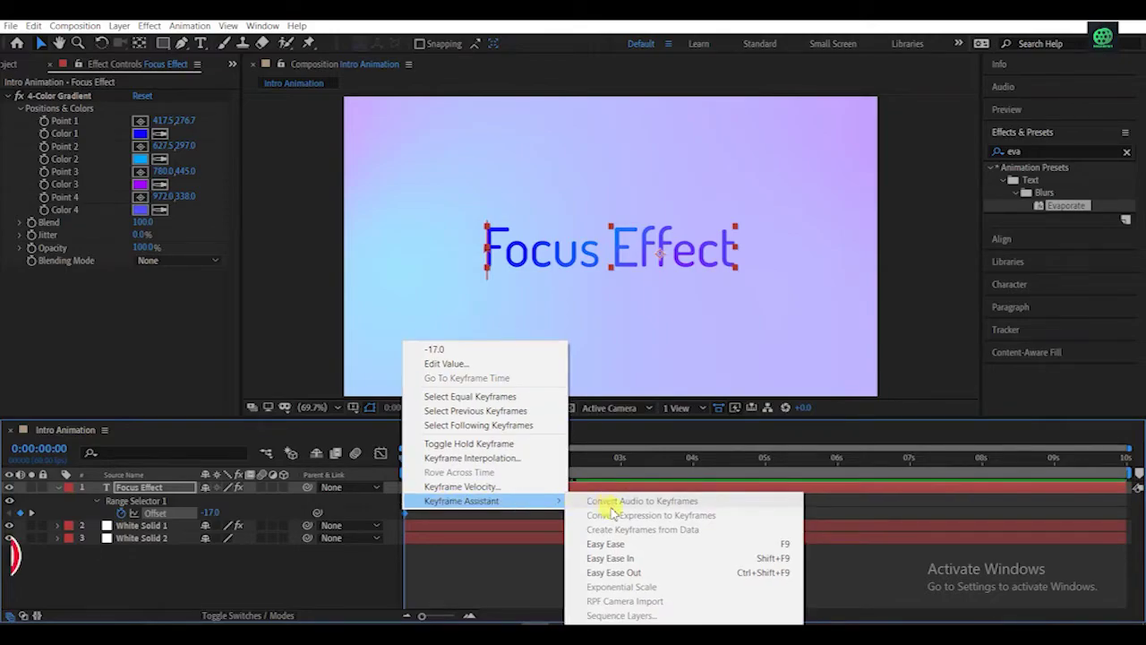
left_click(627, 629)
left_click_drag(404, 465, 752, 504)
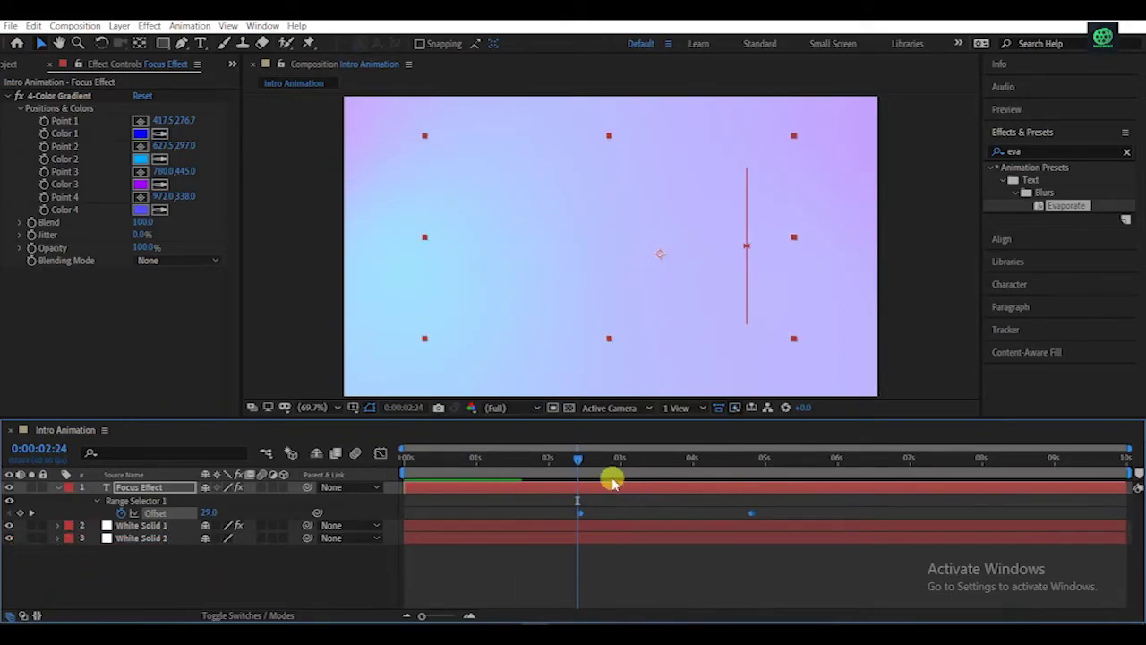
- Move the current time to 0:00:05:13, find the Drop Shadow effect and apply it to the Focus Effect text layer
left_click_drag(496, 463, 782, 460)
left_click(162, 487)
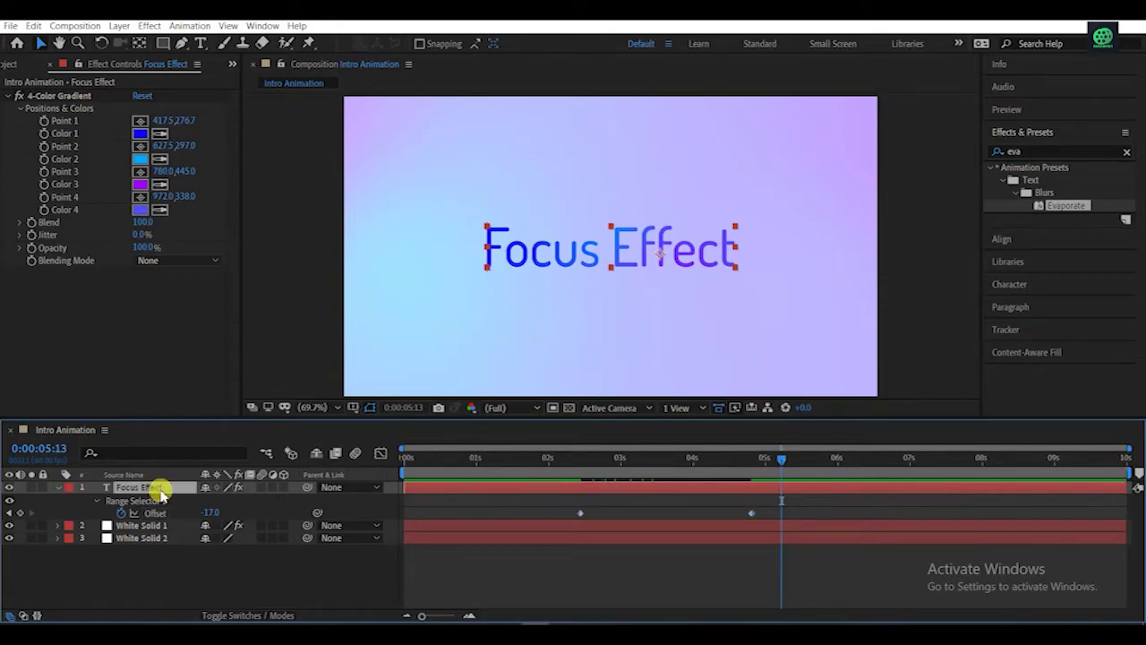
left_click(1101, 150)
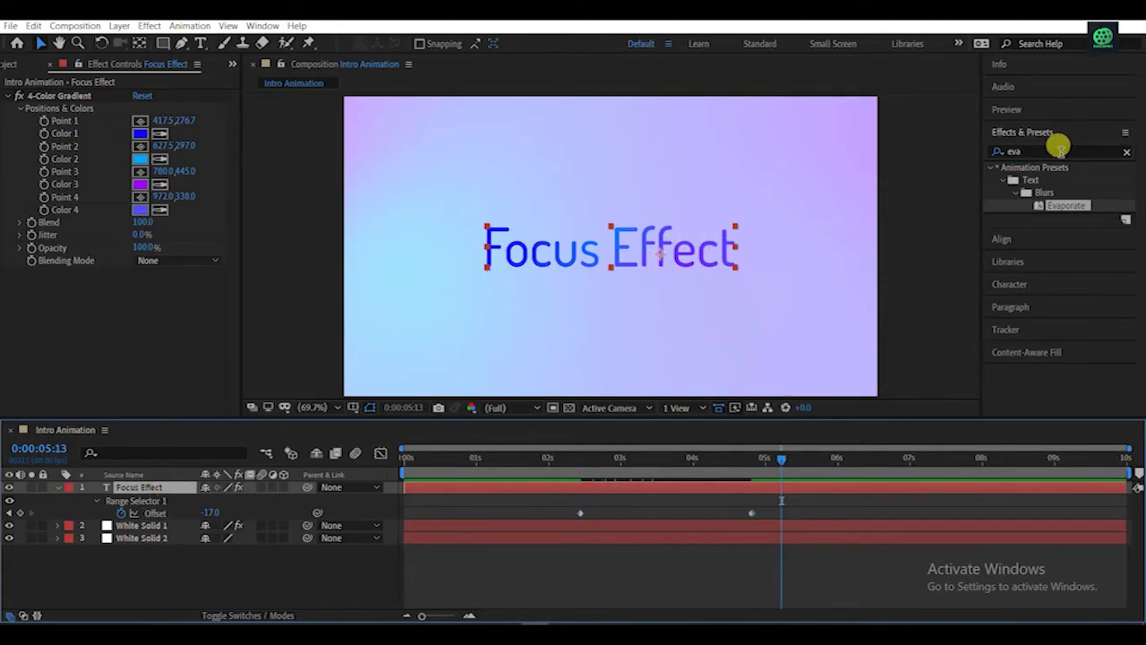
type("Drop")
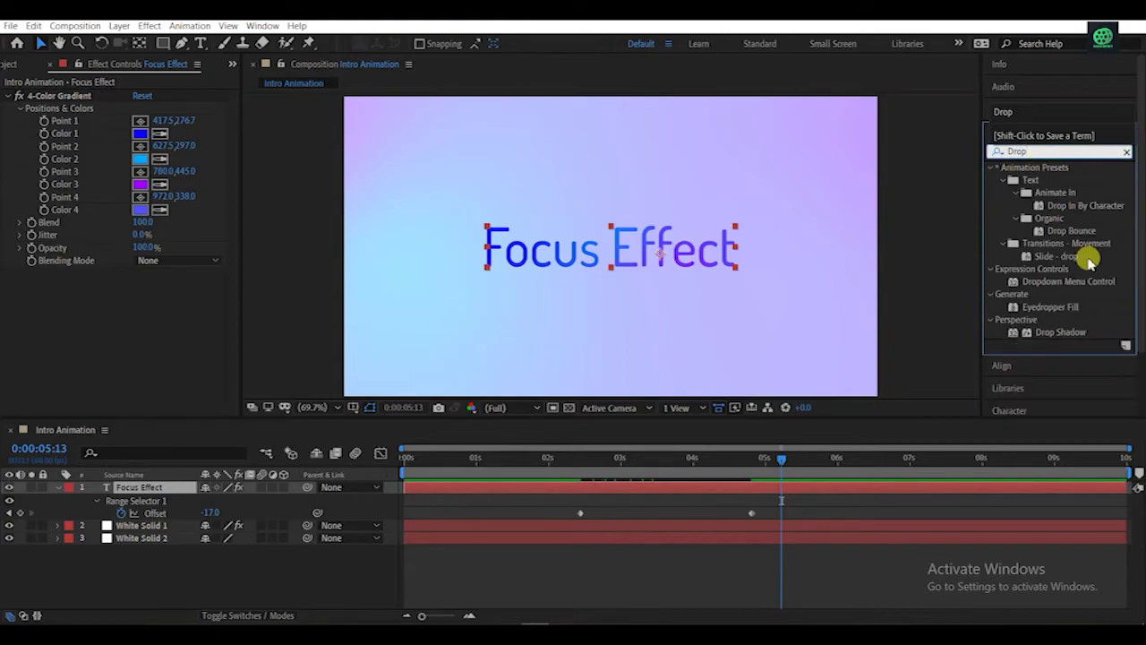
left_click_drag(1062, 332, 143, 488)
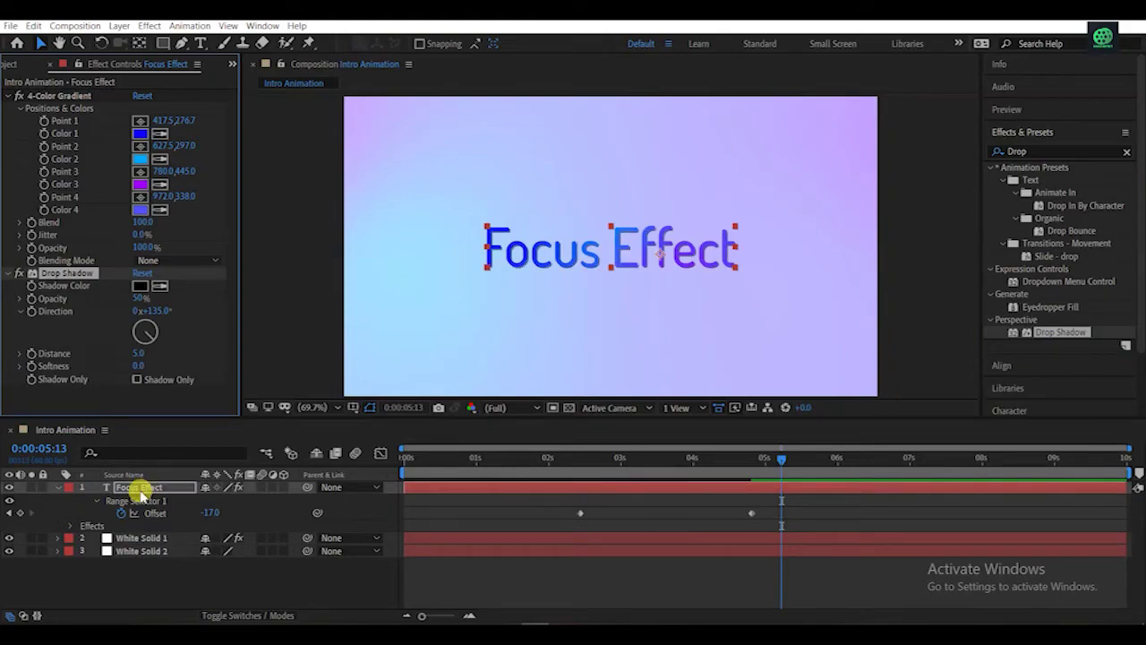
- Change the Drop Shadow's shadow color to white, FFFFFF
left_click(140, 286)
left_click(396, 227)
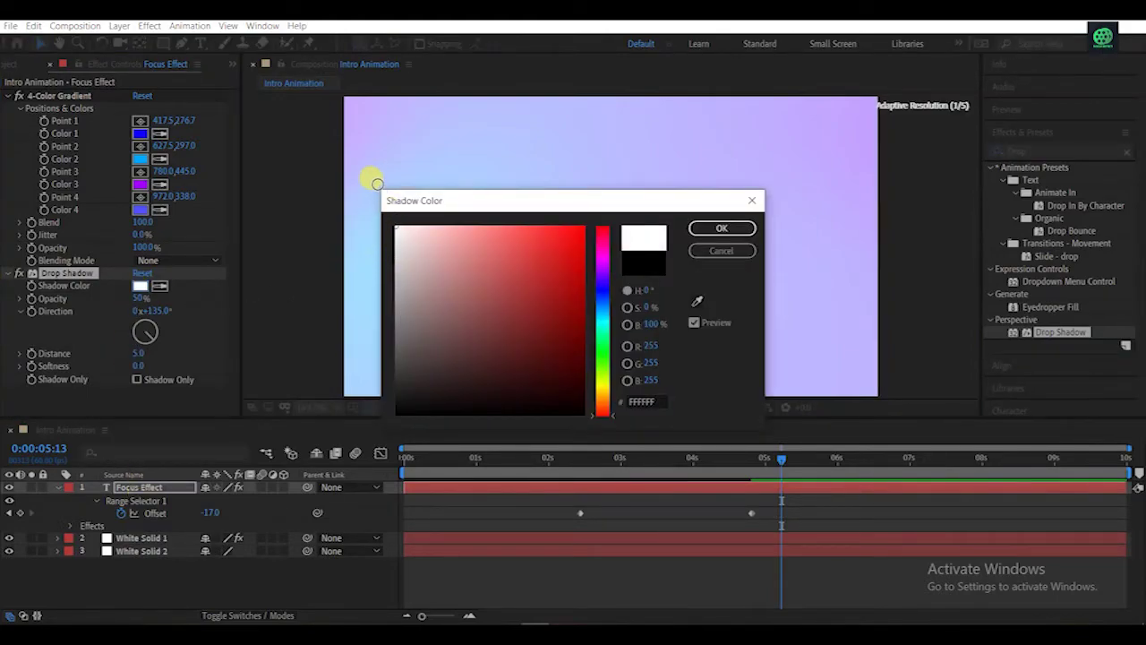
left_click(712, 230)
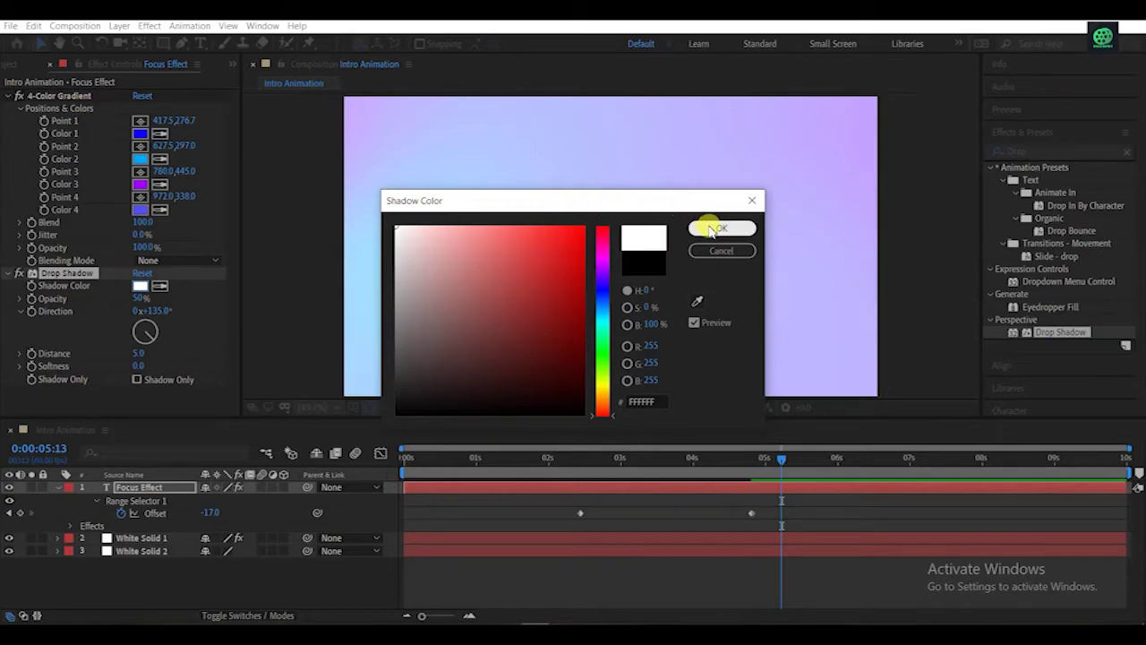
- Set the Drop Shadow's opacity to 70% and its softness to 210
left_click(139, 298)
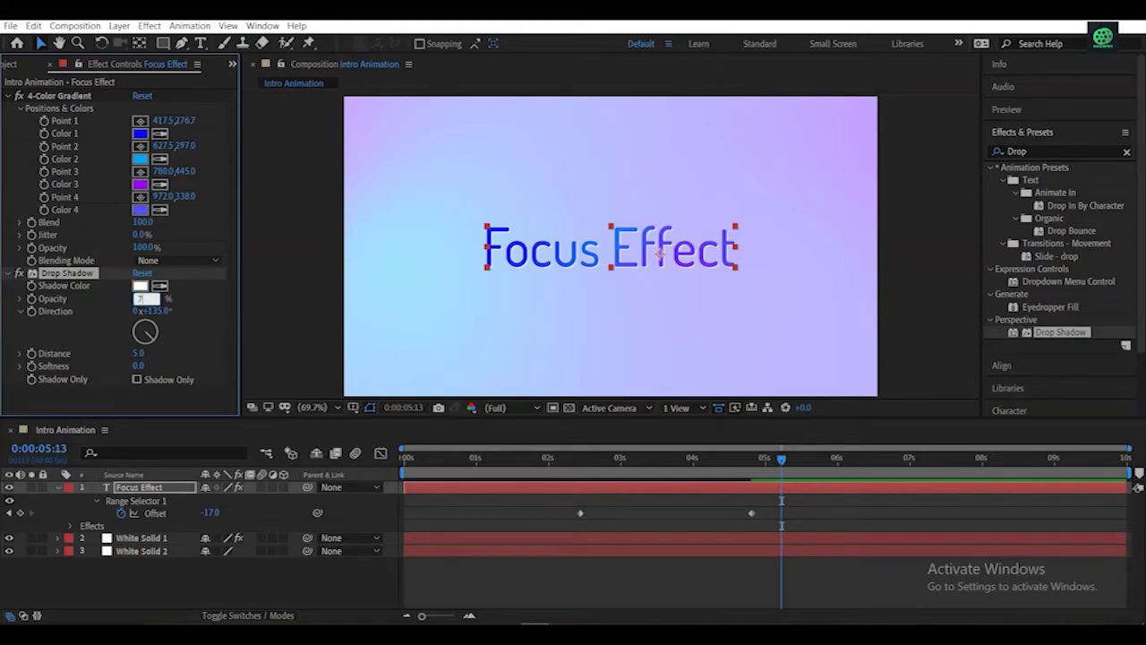
left_click(135, 302)
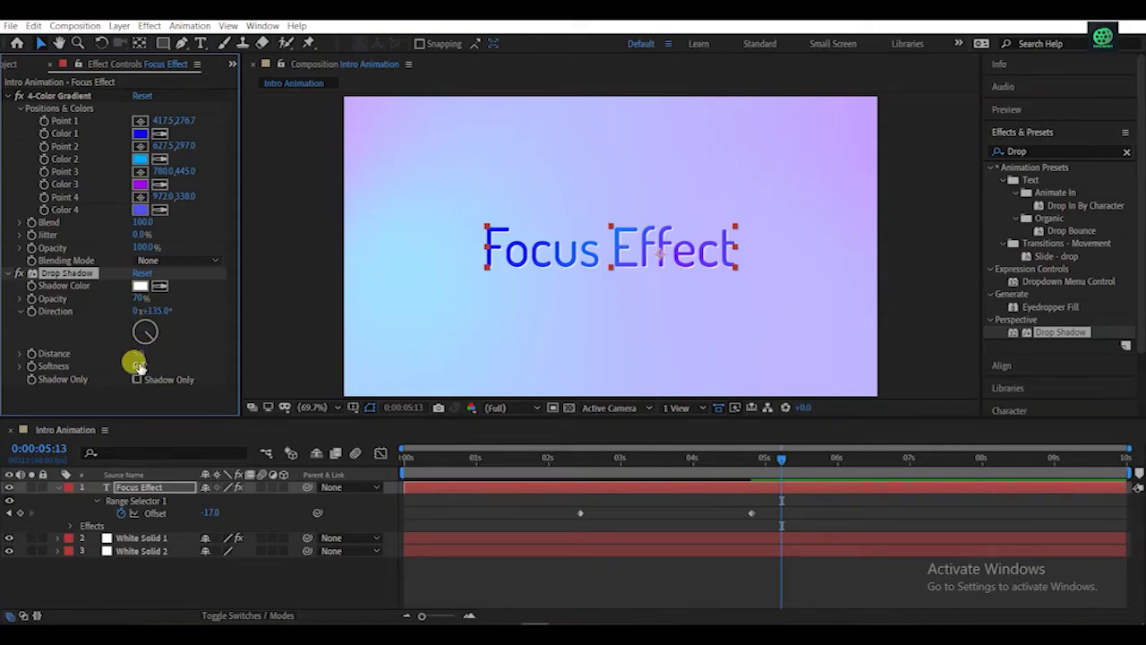
left_click_drag(135, 362, 288, 362)
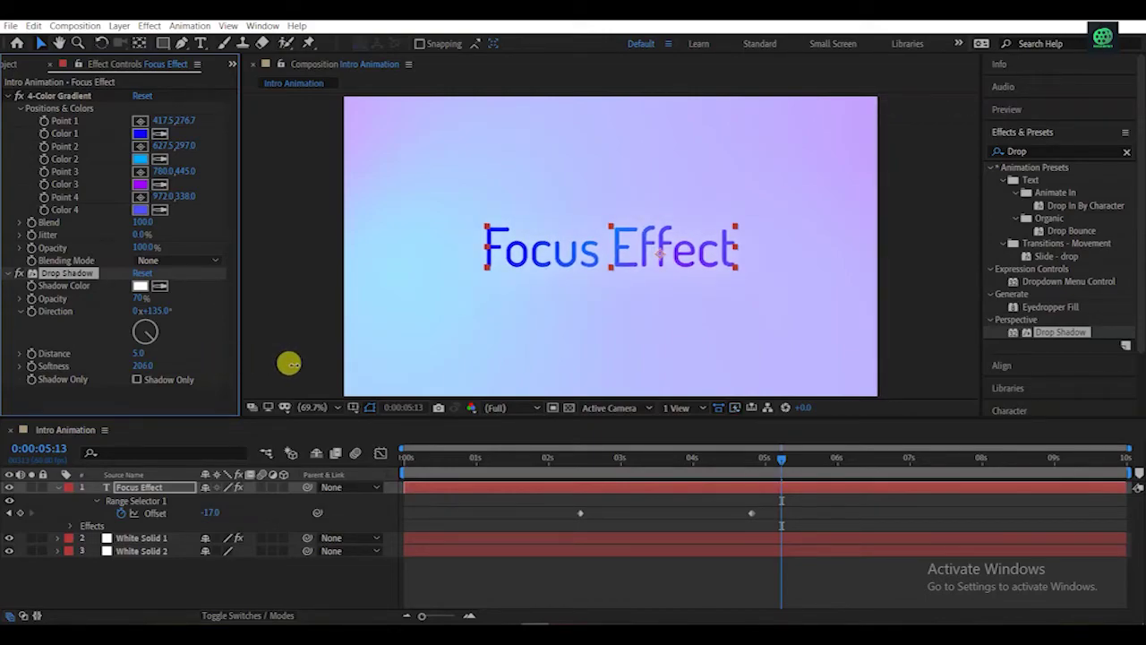
left_click(143, 361)
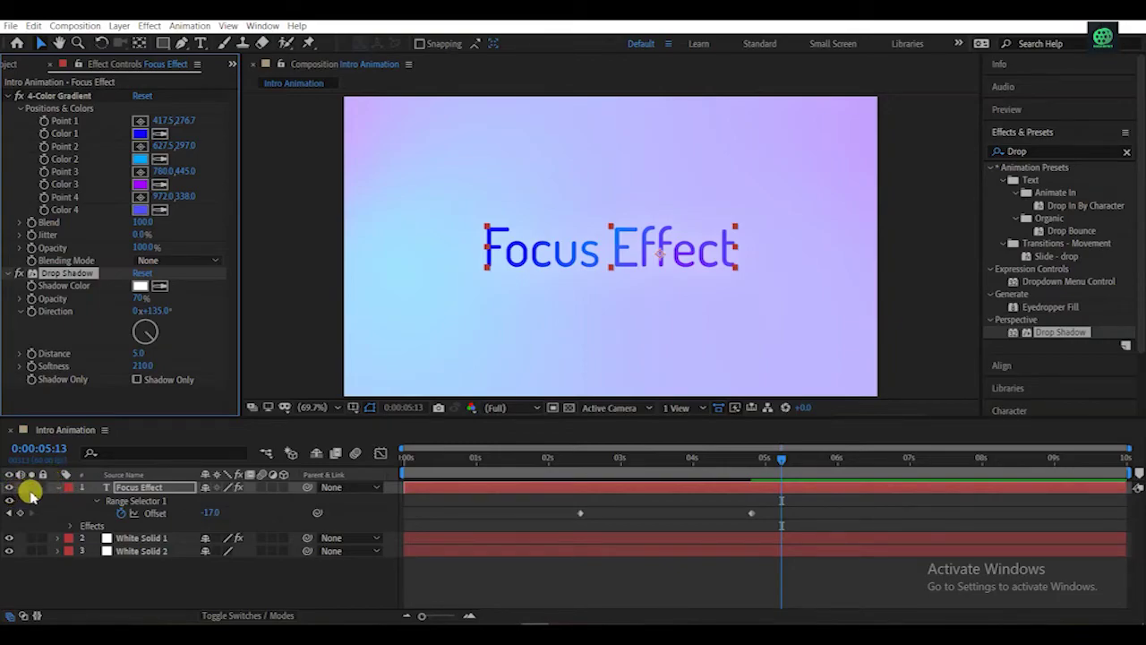
- Solo the Focus Effect layer briefly to inspect its white shadow glow, then show all layers again and clear the selection
left_click(31, 488)
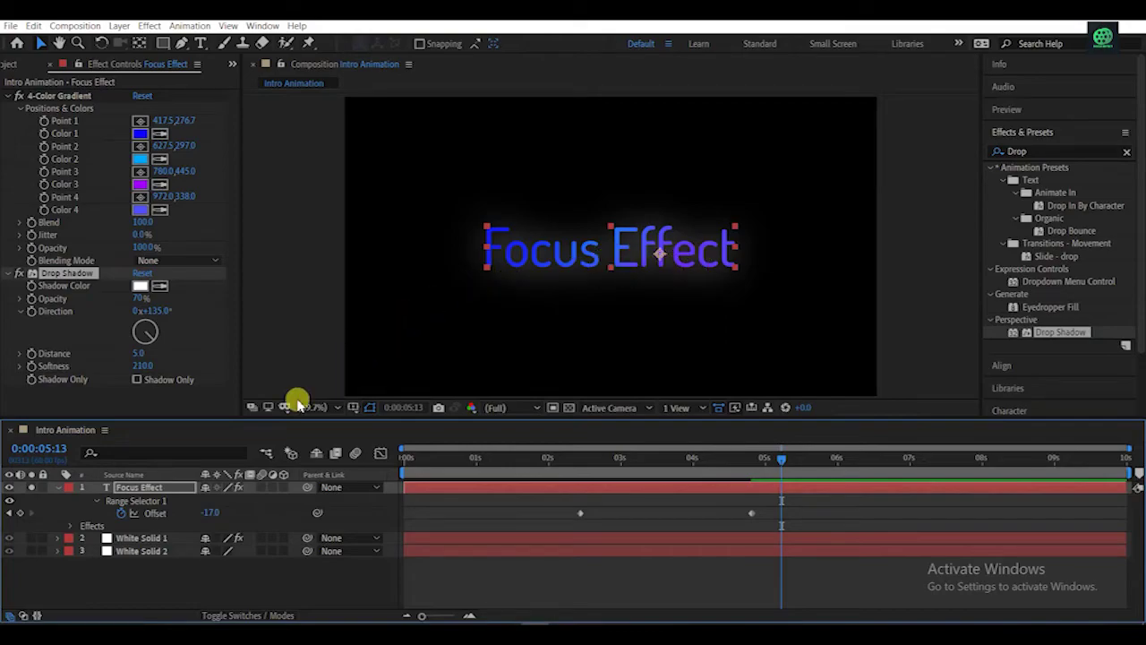
left_click(32, 488)
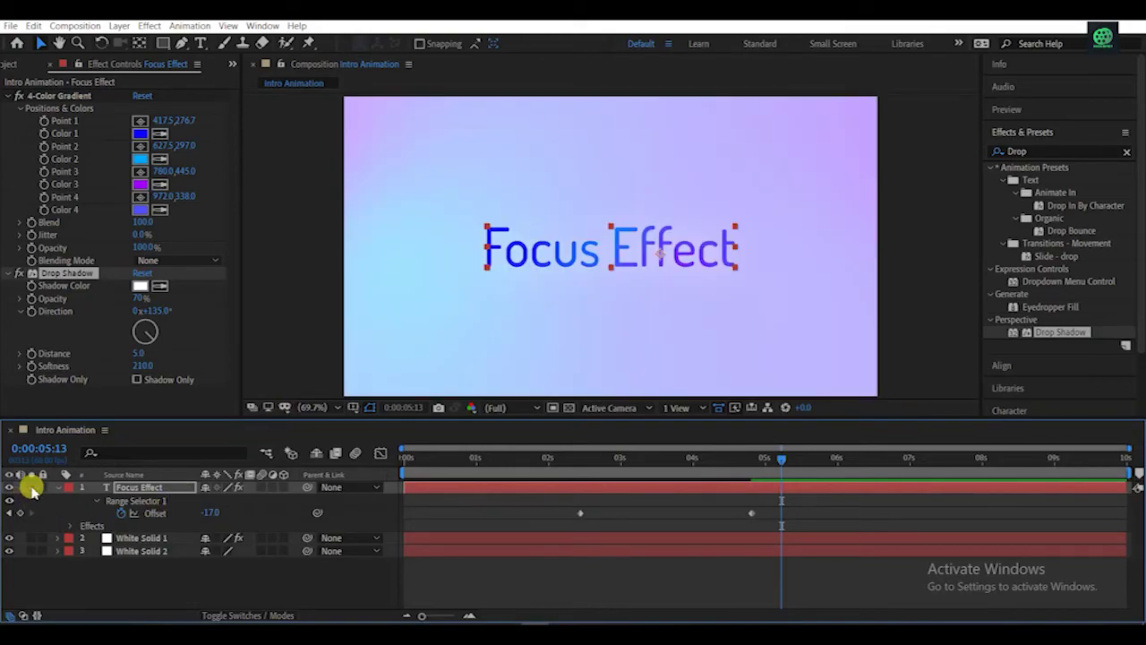
left_click(199, 575)
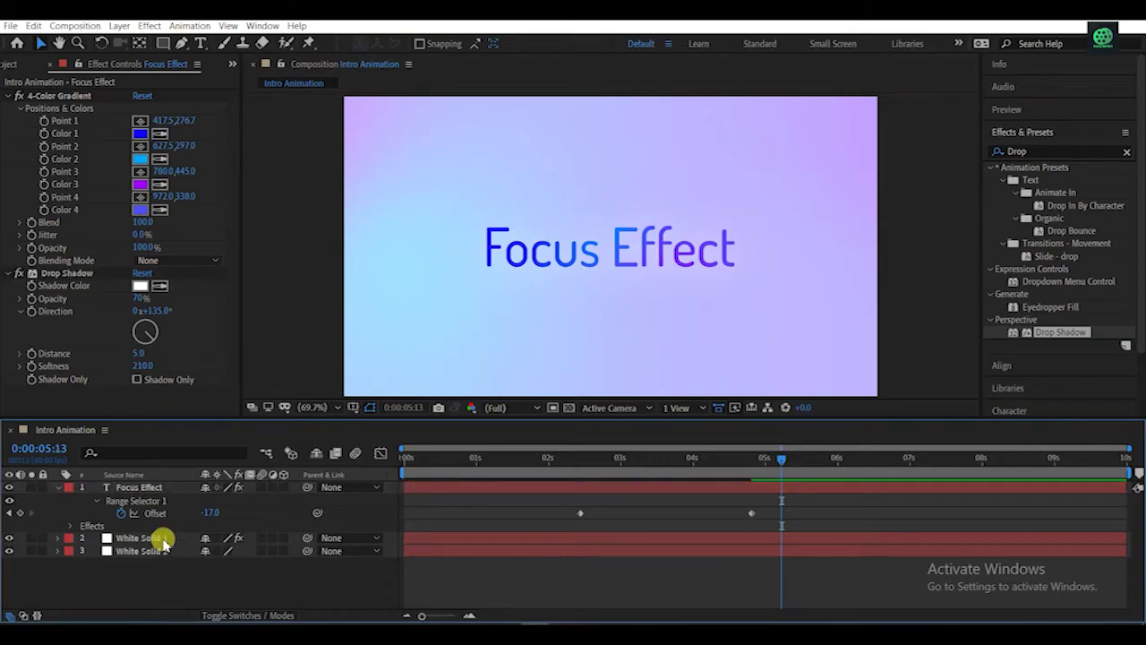
- Collapse the Focus Effect layer and pre-compose it with both white solids into a new composition named Final, moving all attributes
left_click(135, 489)
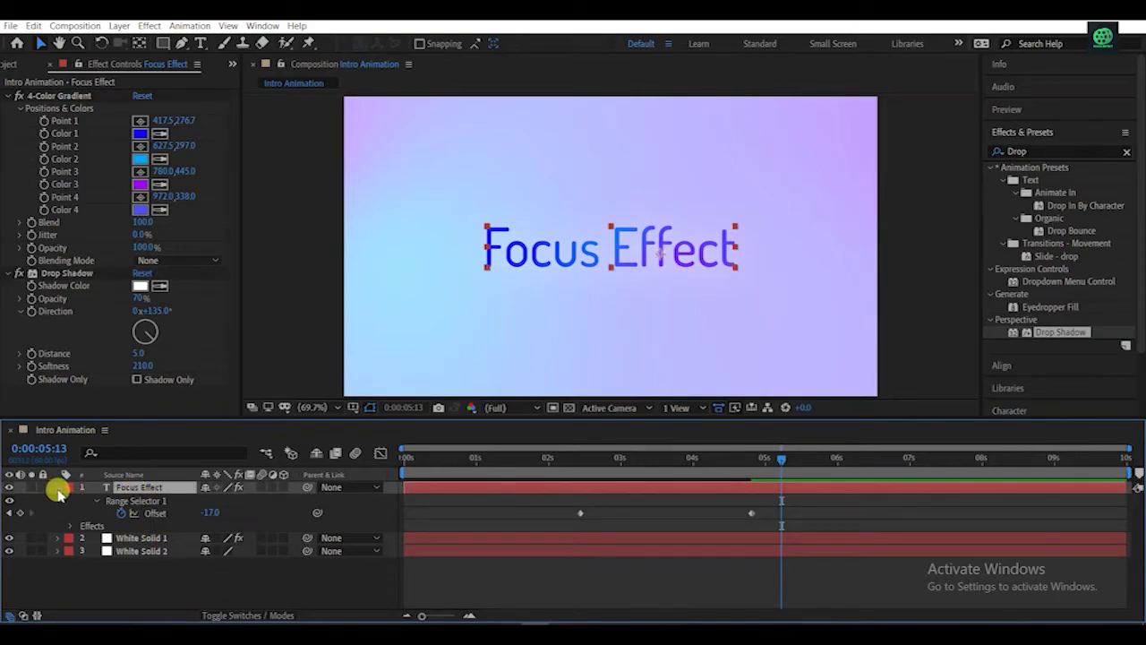
left_click(57, 488)
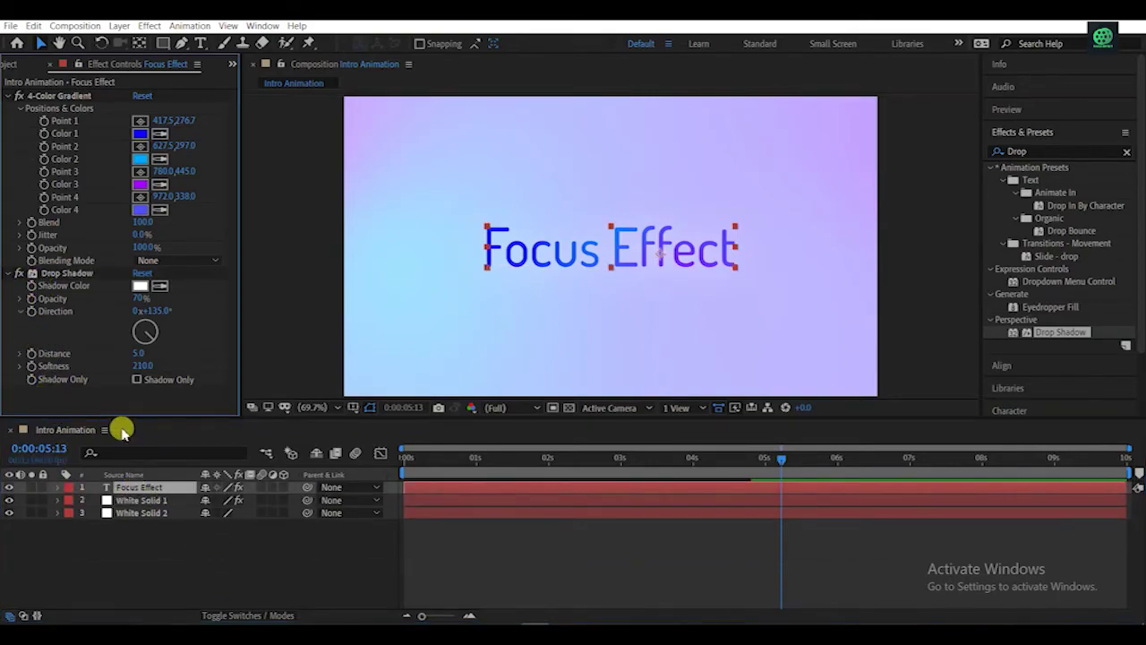
left_click_drag(174, 558, 169, 468)
right_click(170, 506)
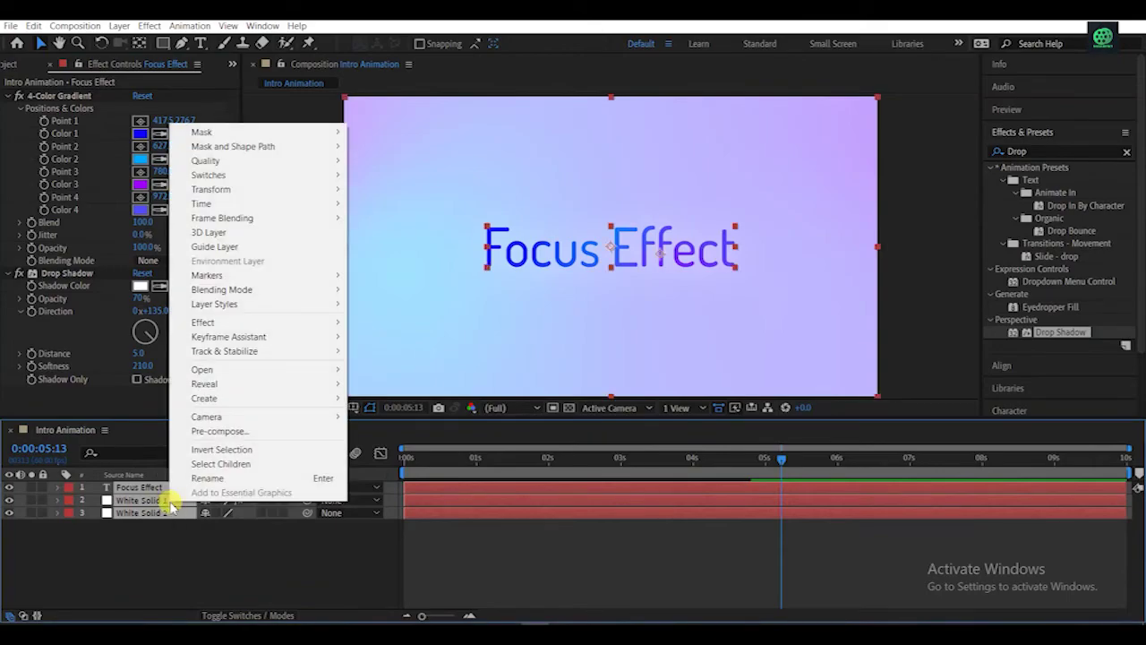
left_click(246, 432)
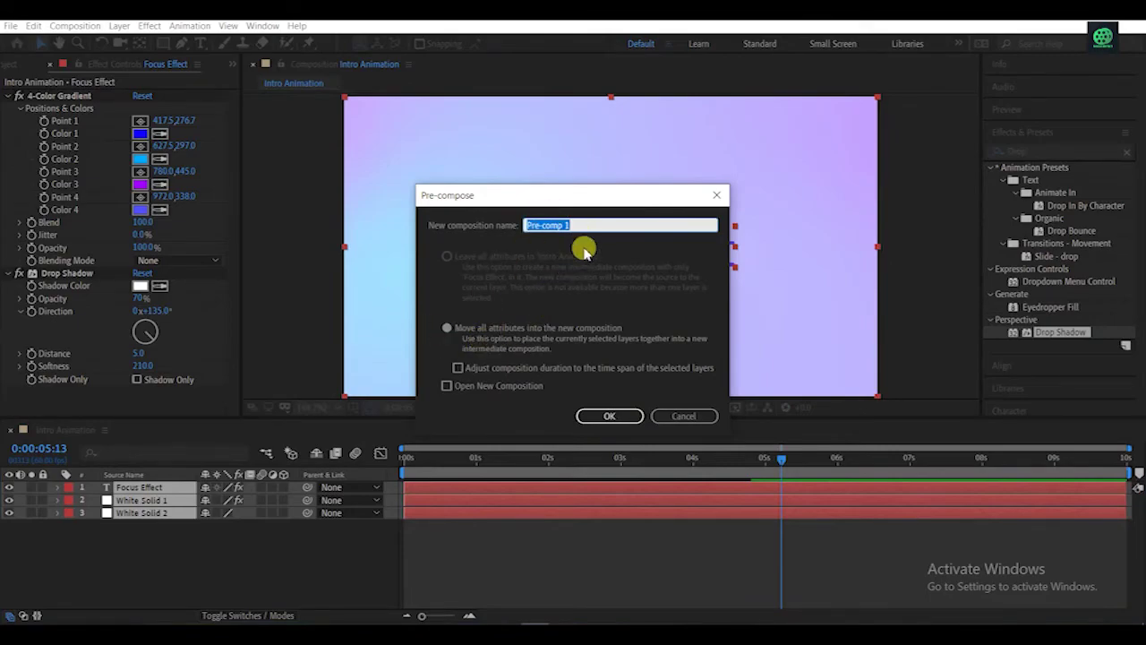
type("Fin")
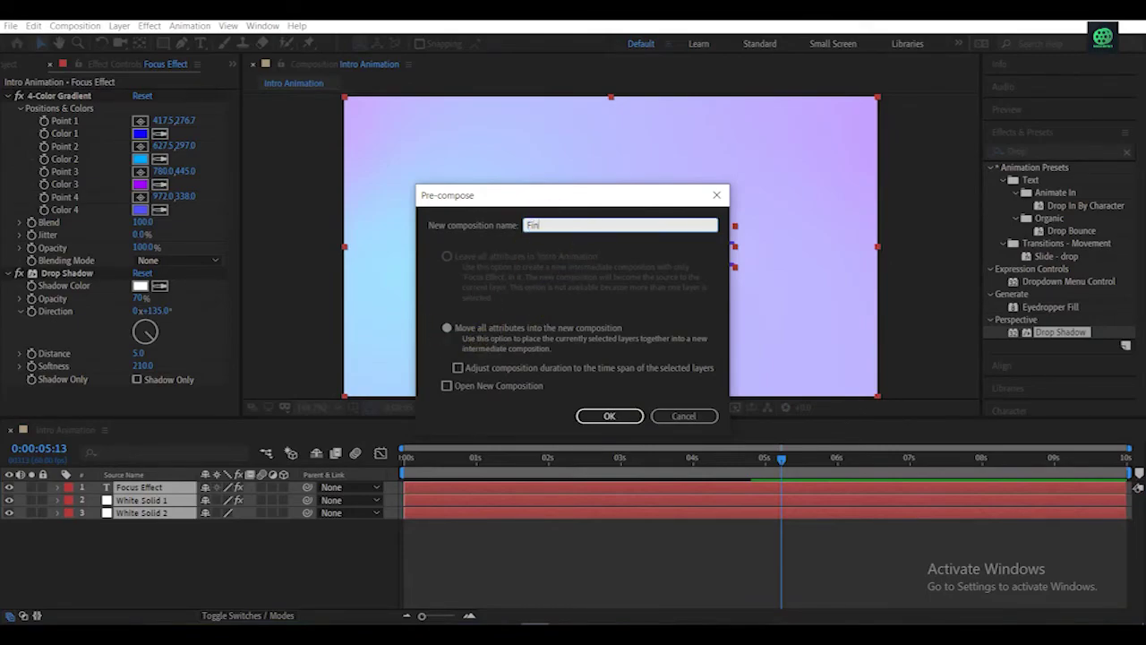
type("al")
left_click(595, 414)
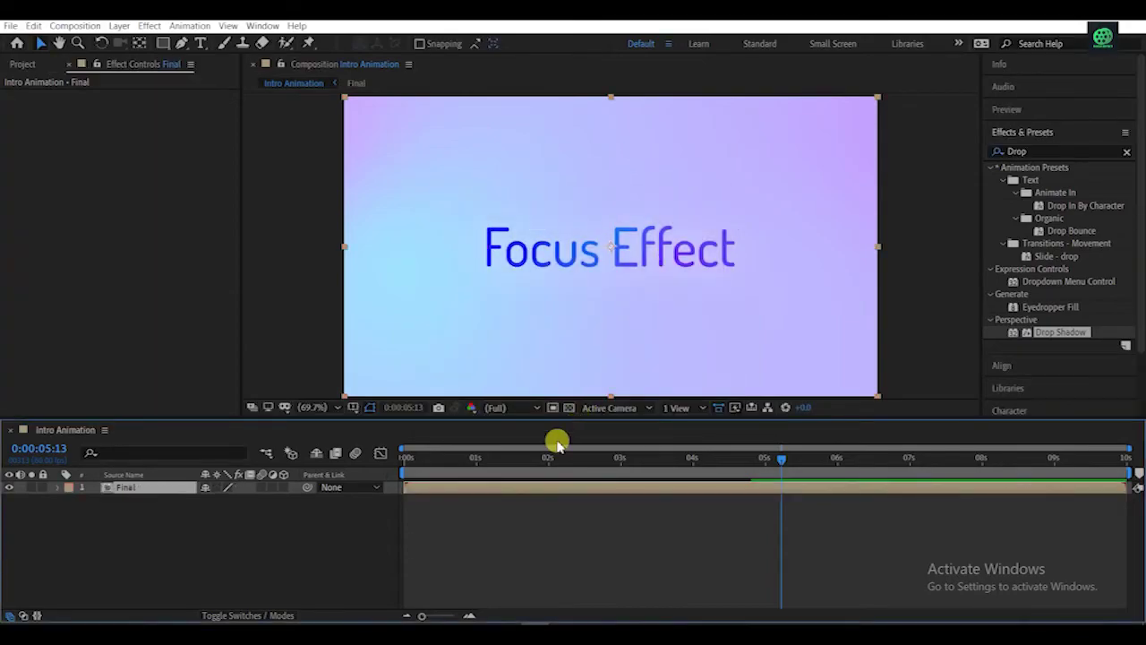
- Draw a full-width rectangular mask on the Final layer that leaves narrow black bars above and below the picture
left_click(162, 43)
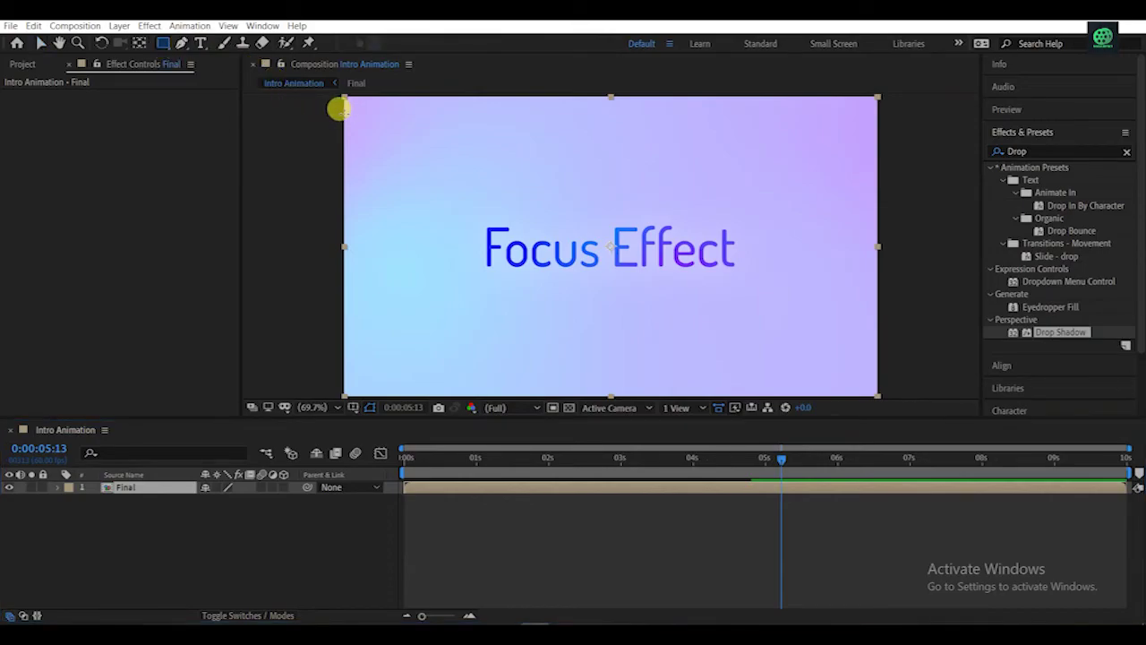
left_click_drag(339, 109, 873, 368)
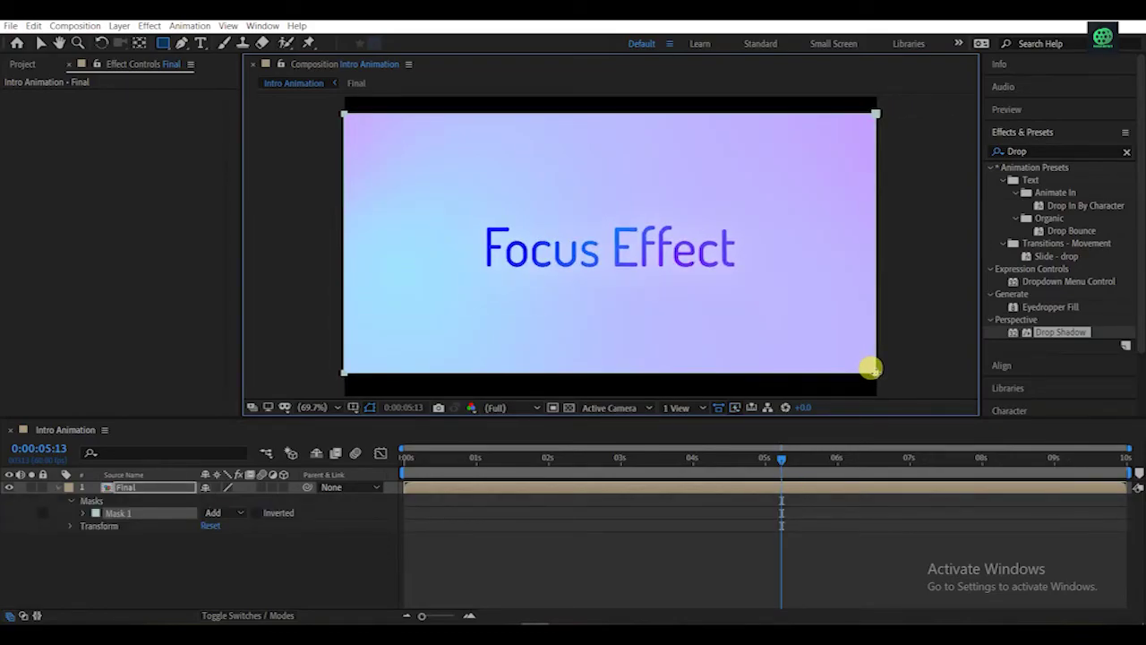
left_click_drag(871, 369, 872, 368)
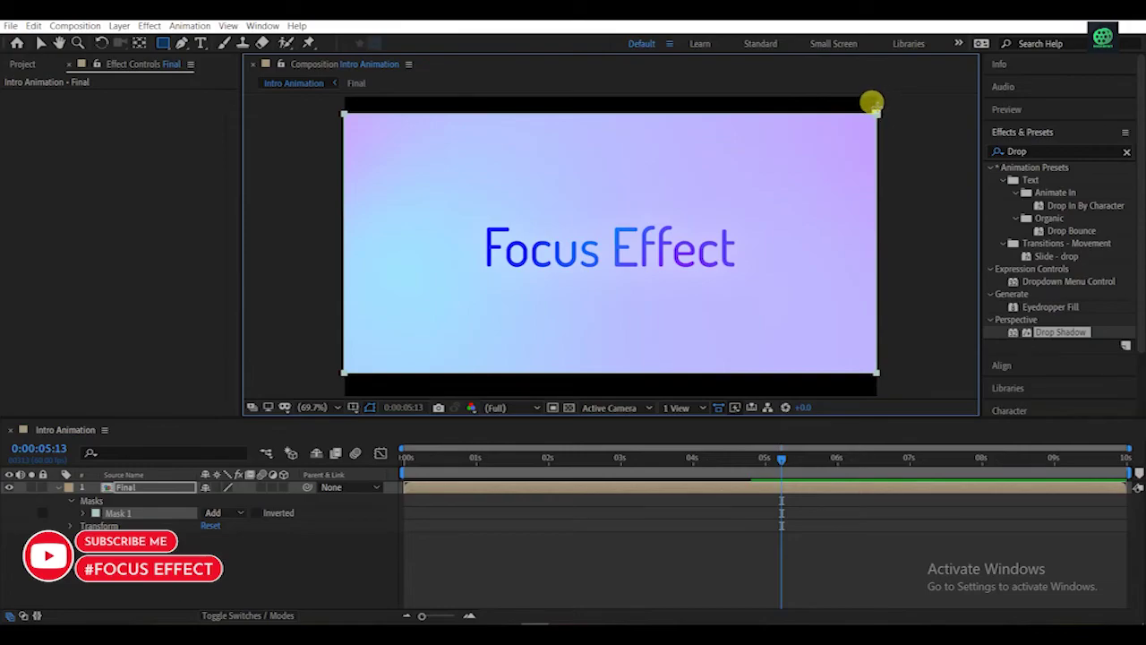
- Lower the top edge of the Final layer's mask slightly so the upper black bar matches the lower one
key("v")
double_click(876, 116)
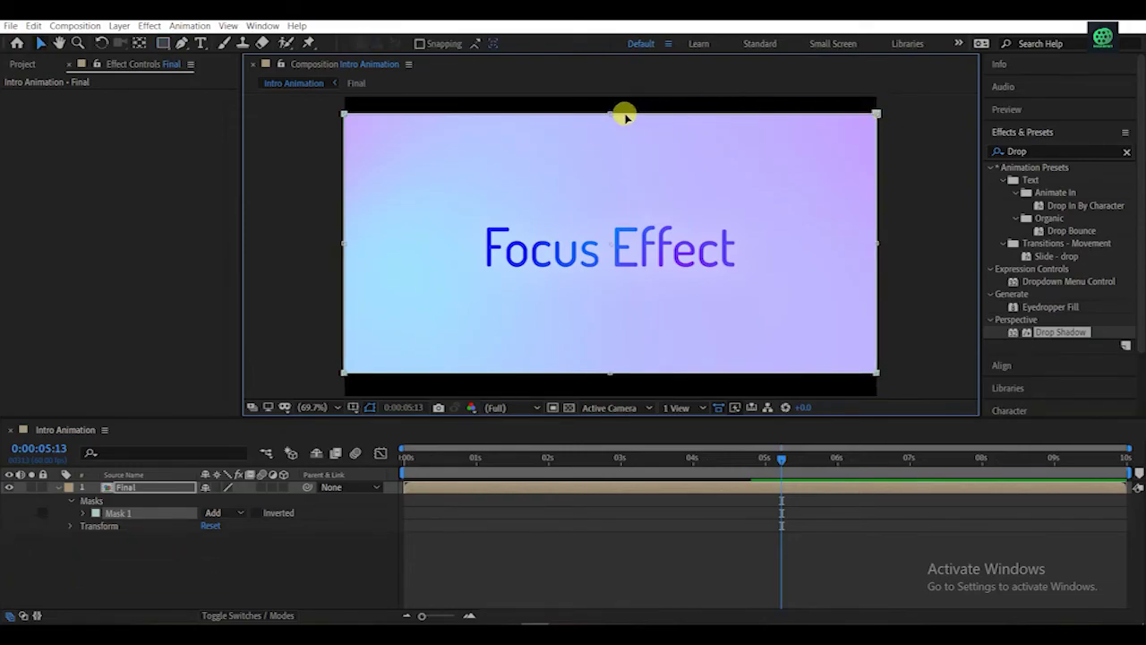
left_click_drag(610, 113, 610, 122)
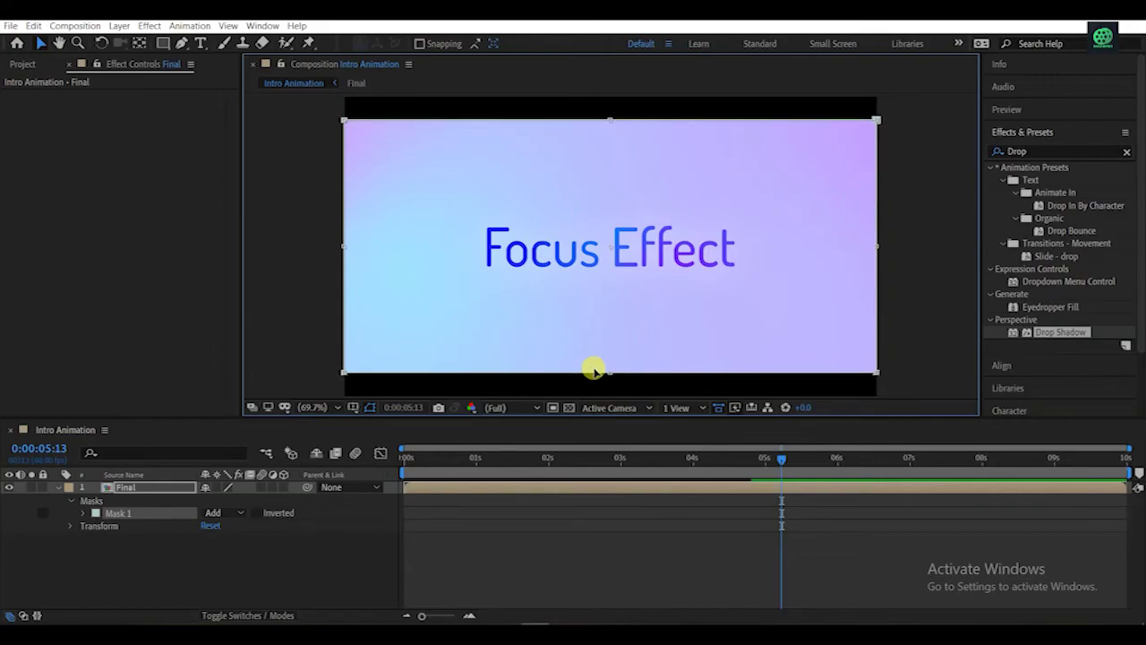
- Scrub through the timeline to preview the masked animation, return to 0:00:00:00 and collapse the Final layer
left_click(333, 533)
left_click_drag(418, 469, 998, 477)
left_click_drag(927, 484, 45, 485)
left_click(58, 489)
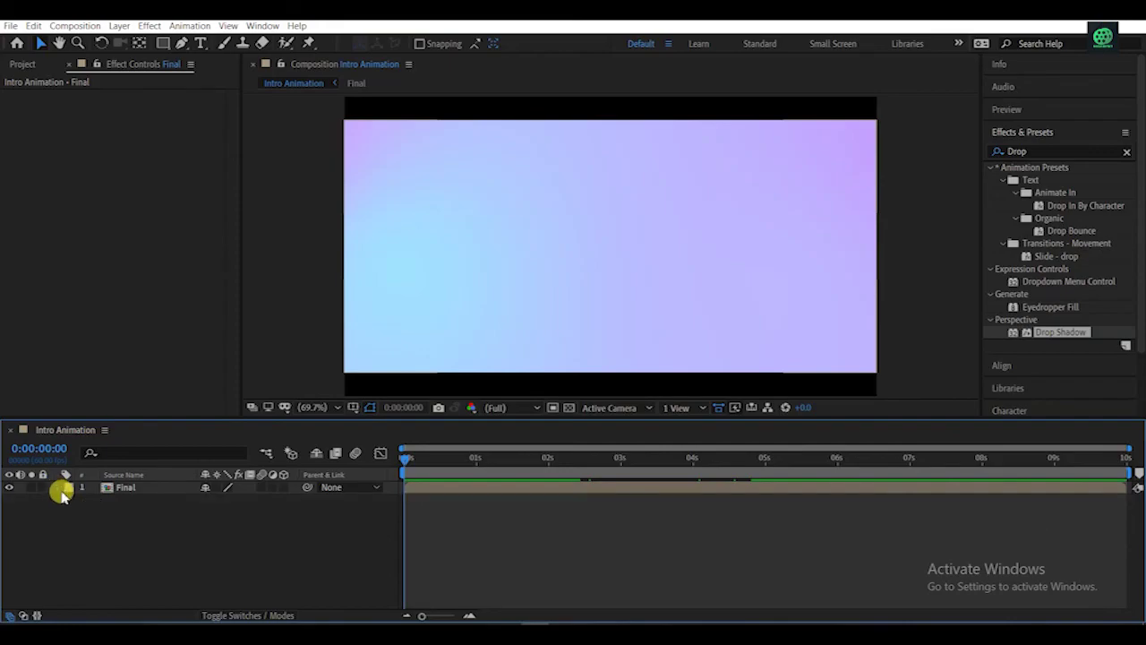